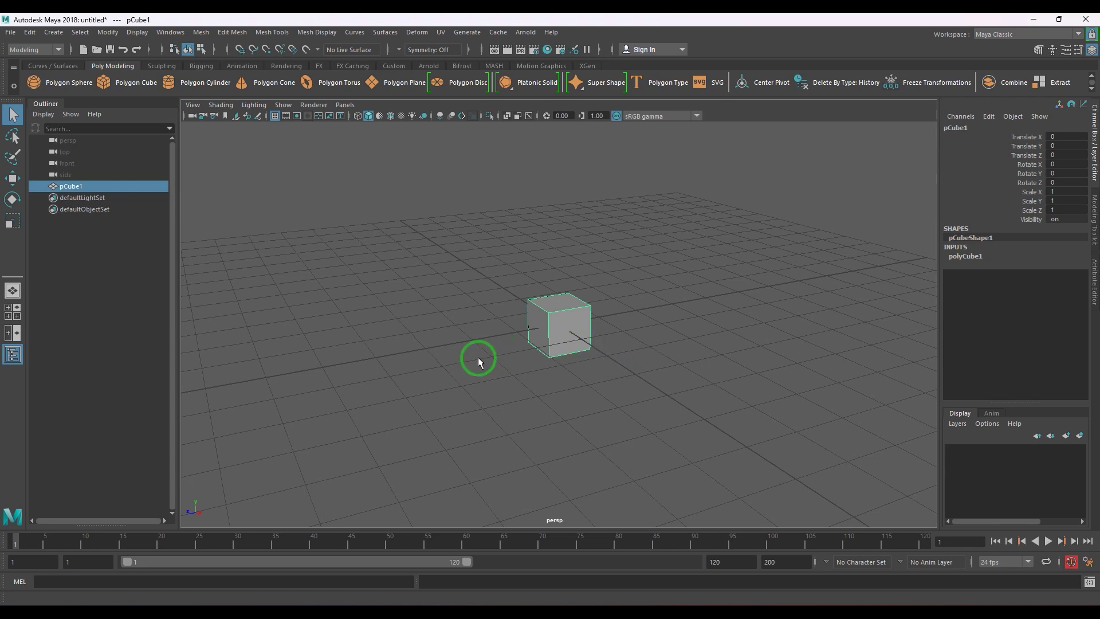
Flatten the cube into a thin slab with Scale Y about 0.216, then add a polygon sphere
alt+drag(478, 357, 503, 350)
scroll(503, 350, up, 3)
alt+drag(601, 384, 584, 380)
key(r)
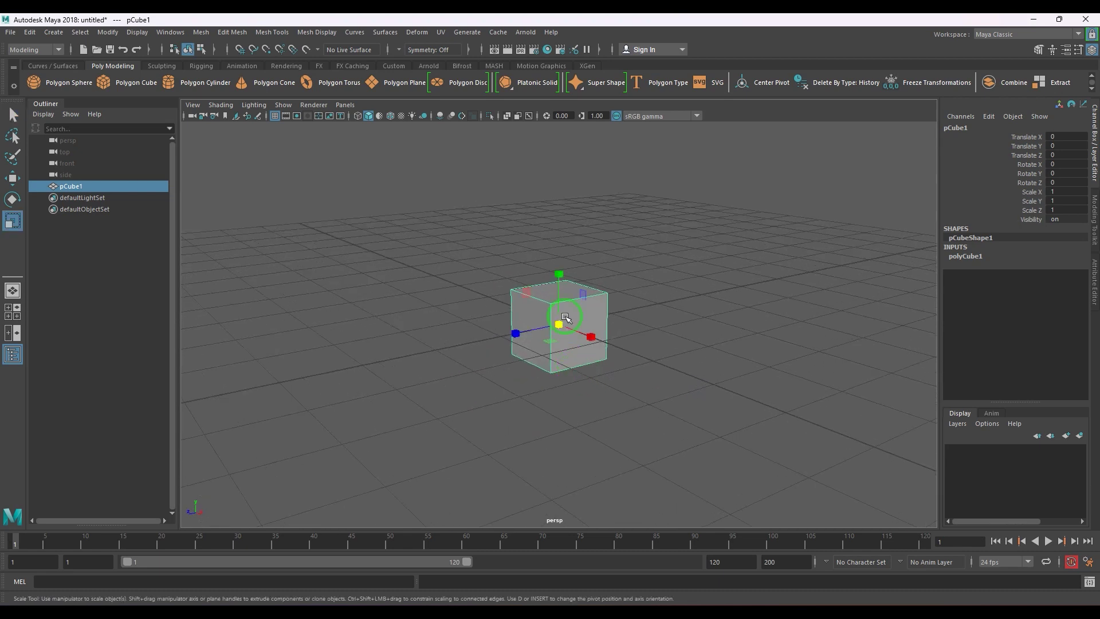
drag(559, 270, 568, 312)
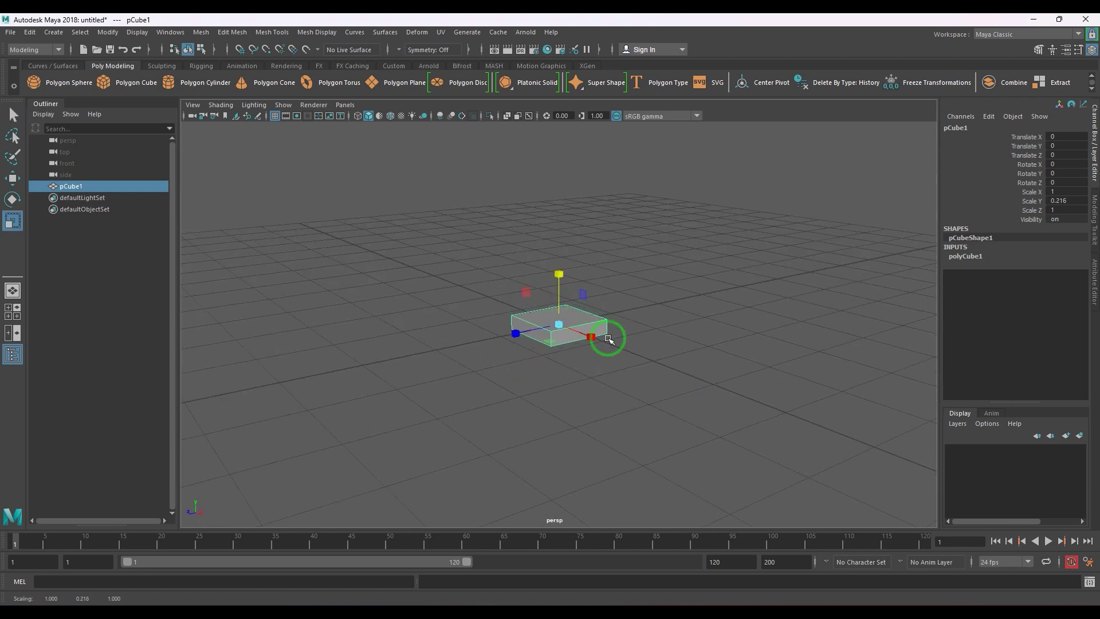
alt+drag(528, 366, 486, 369)
click(34, 82)
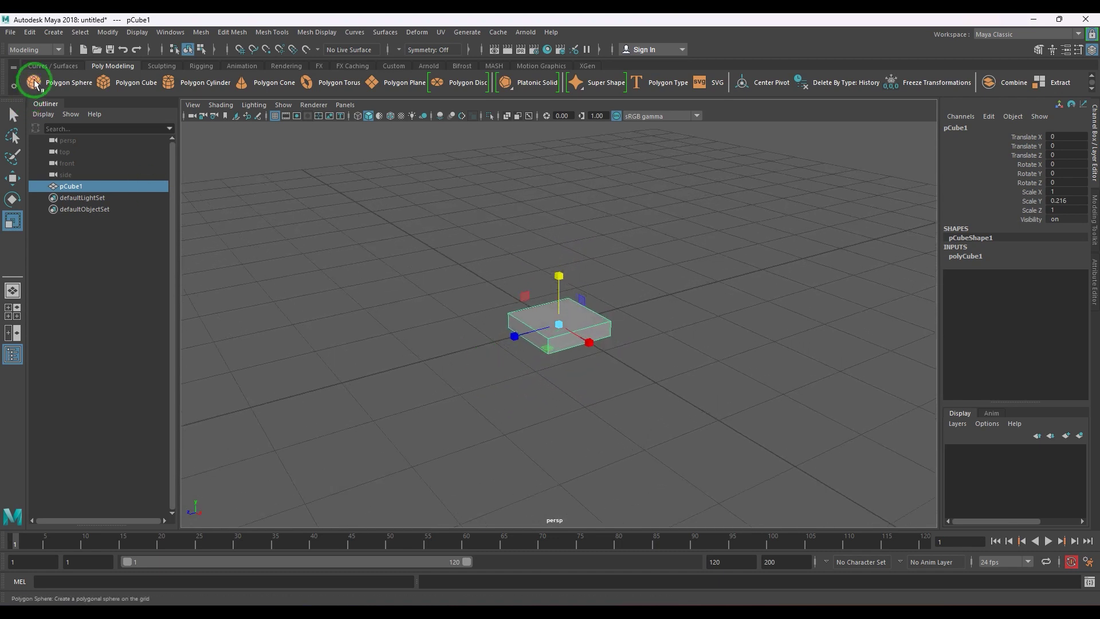
Raise the sphere above the slab and widen the base to 2.926 in X and Z
key(w)
drag(559, 275, 560, 187)
click(549, 345)
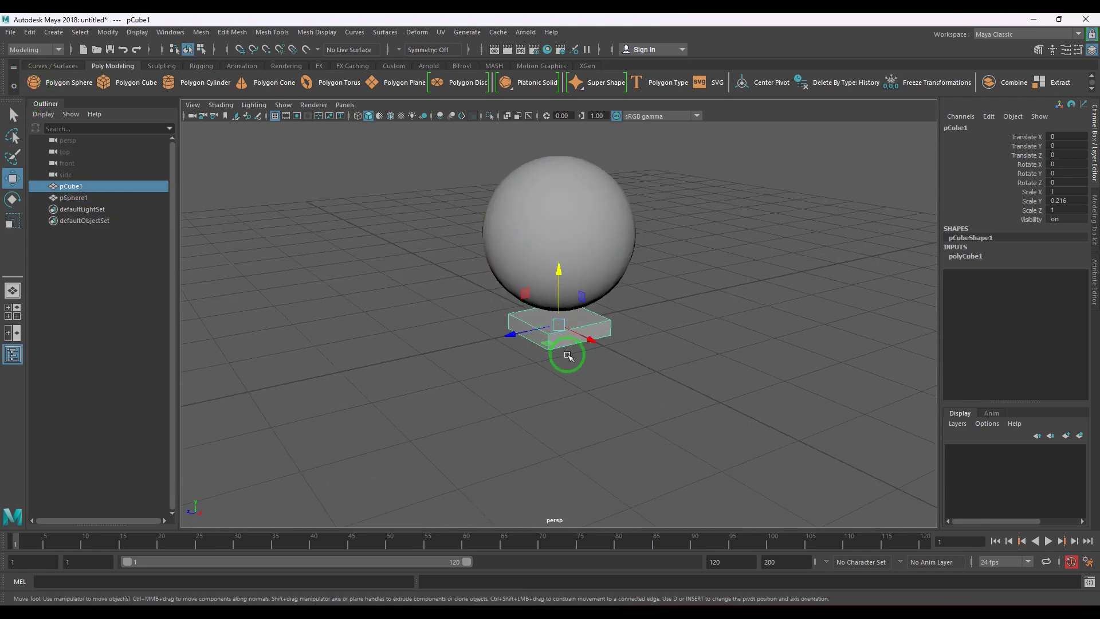
key(r)
drag(551, 351, 542, 401)
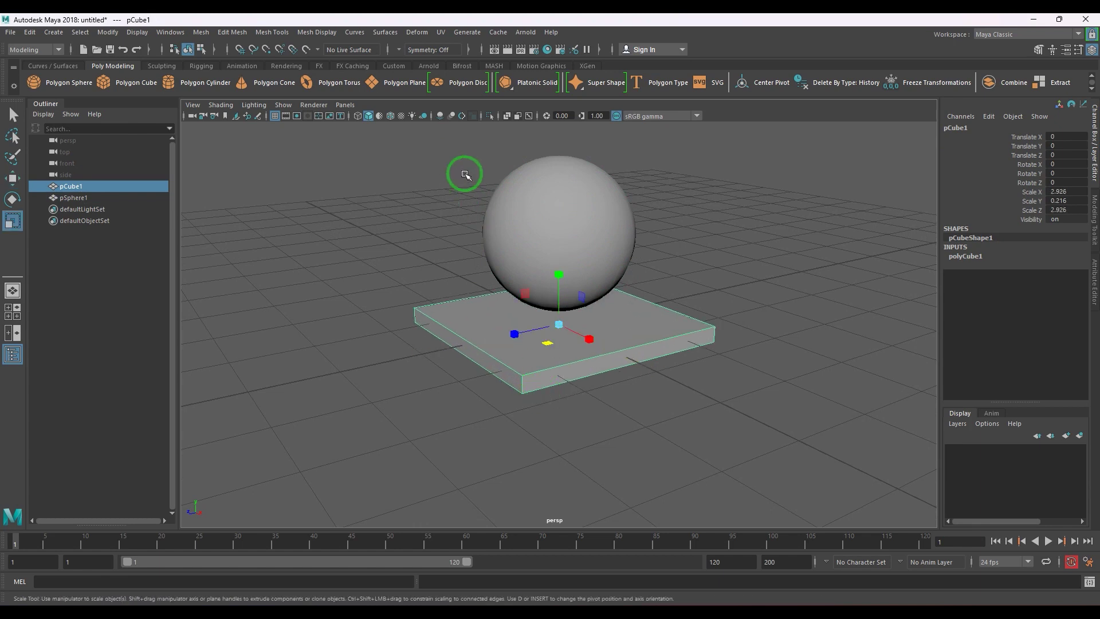
Freeze transformations on both the sphere and base and delete their history
drag(464, 171, 625, 330)
click(107, 32)
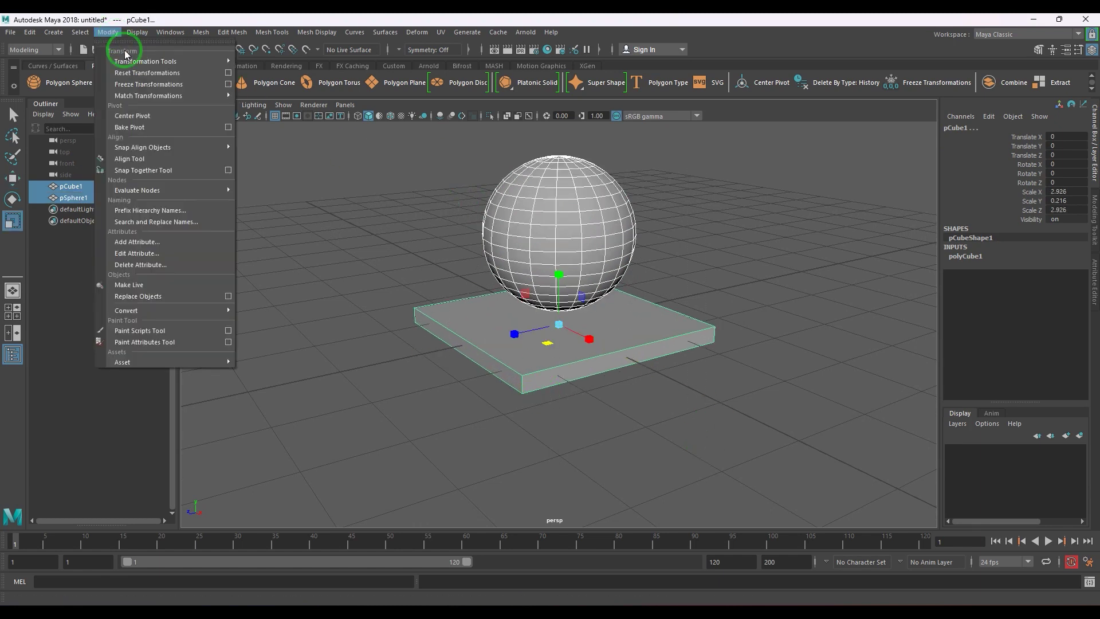
click(147, 86)
key(alt+shift+d)
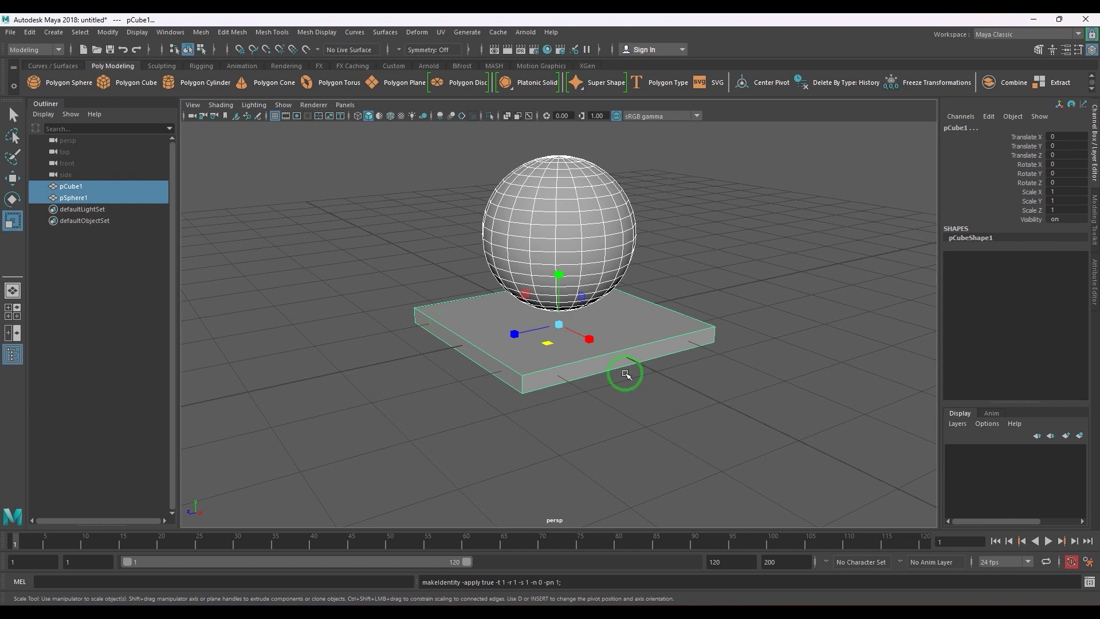
alt+right_drag(693, 387, 499, 327)
alt+drag(498, 326, 473, 321)
Select base pCube1 first, then add sphere pSphere1 to the selection
key(w)
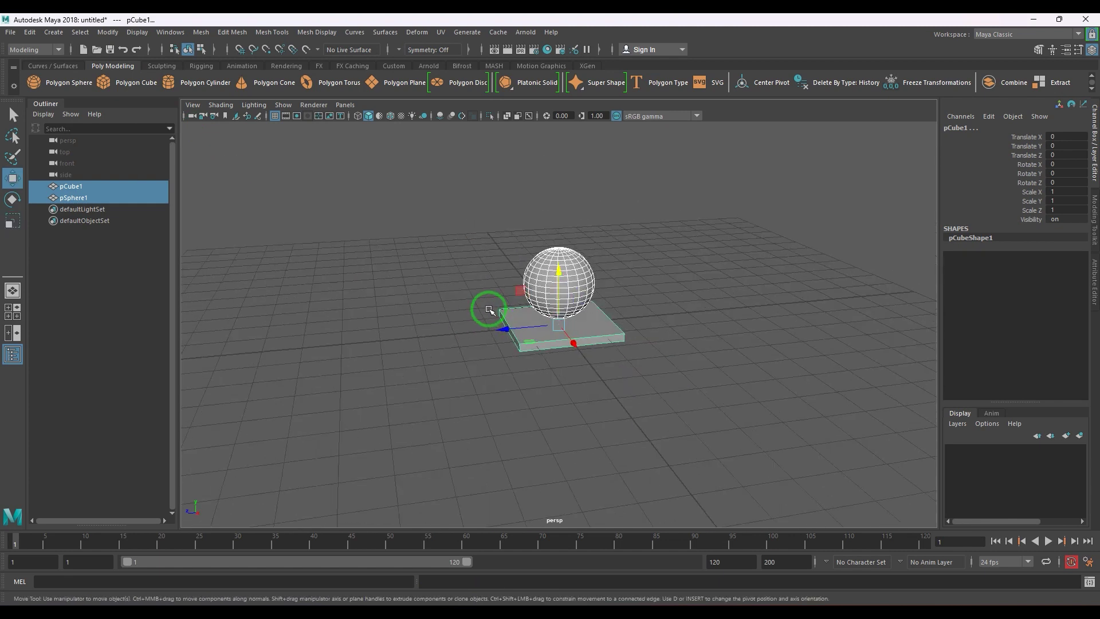
click(344, 330)
click(99, 186)
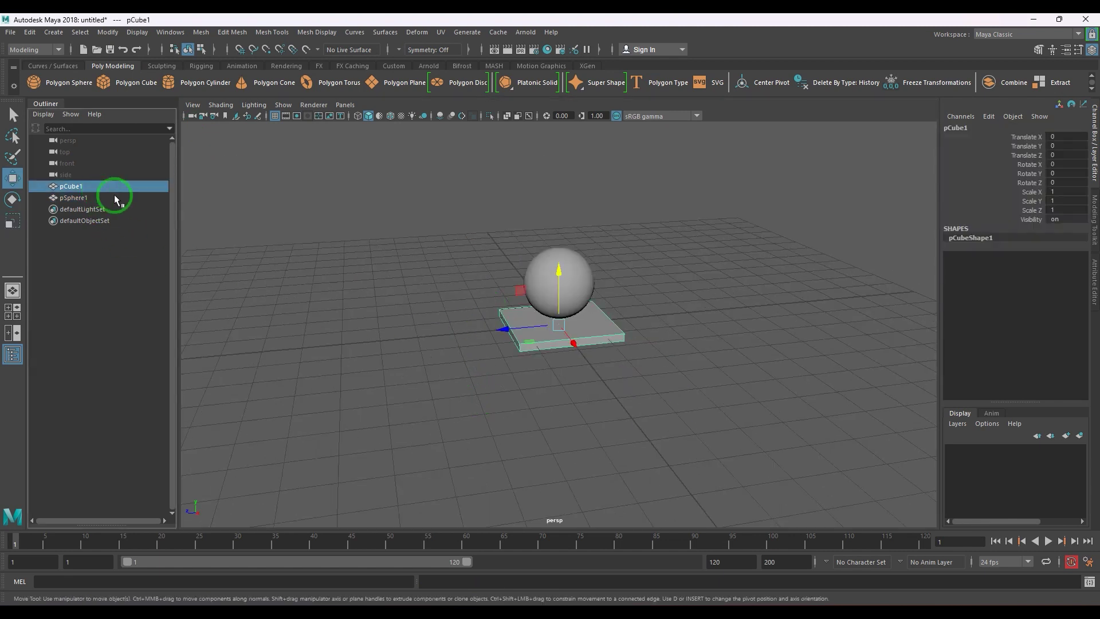
click(101, 198)
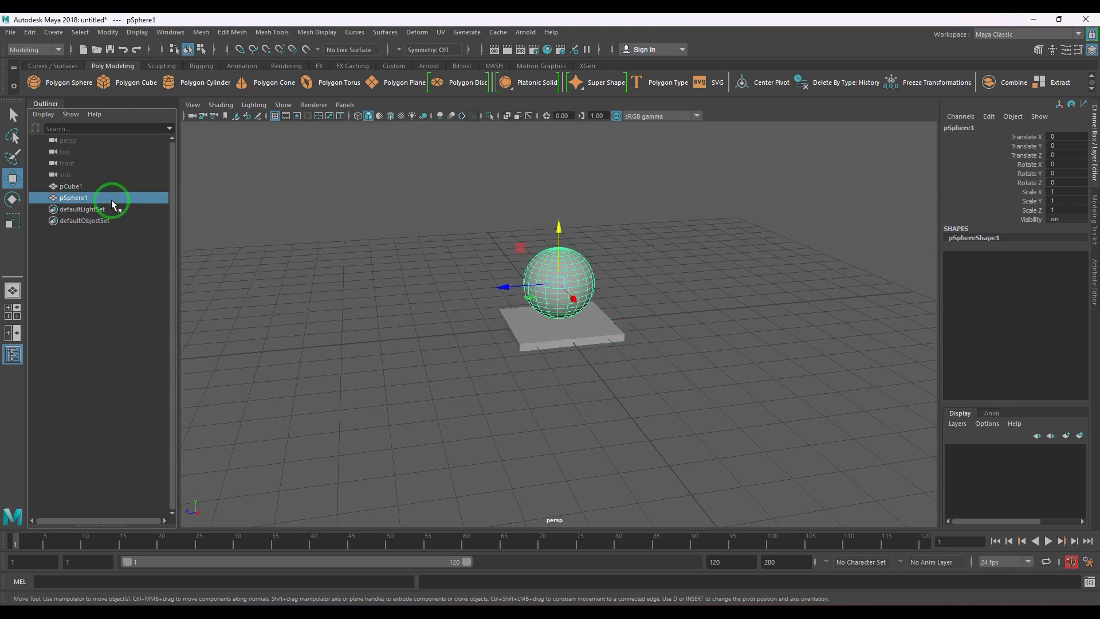
click(545, 385)
click(559, 345)
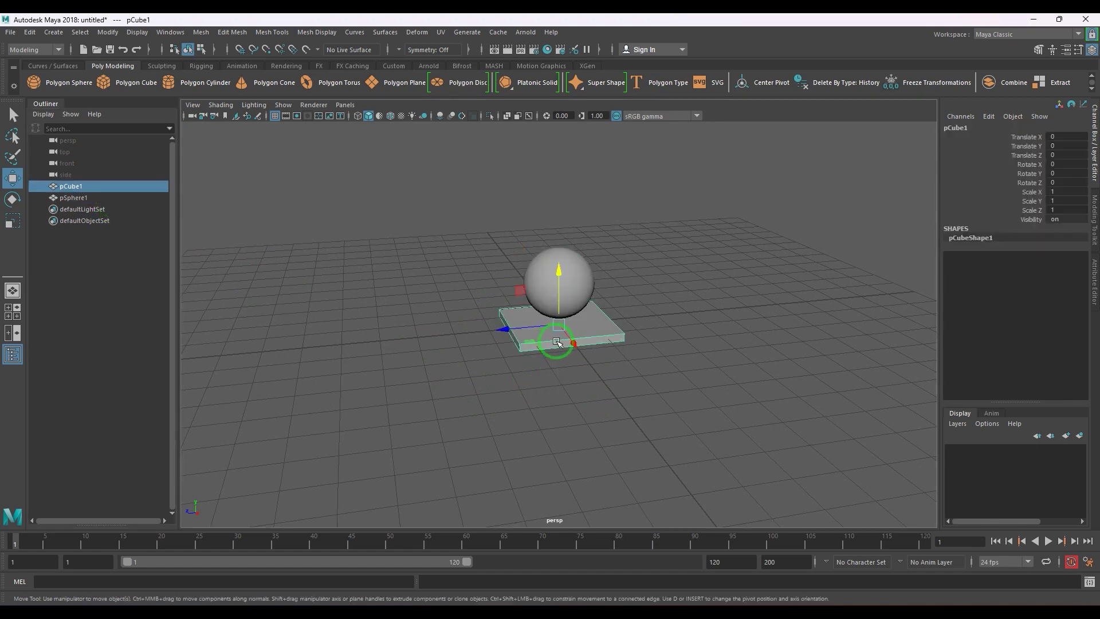
shift+click(591, 273)
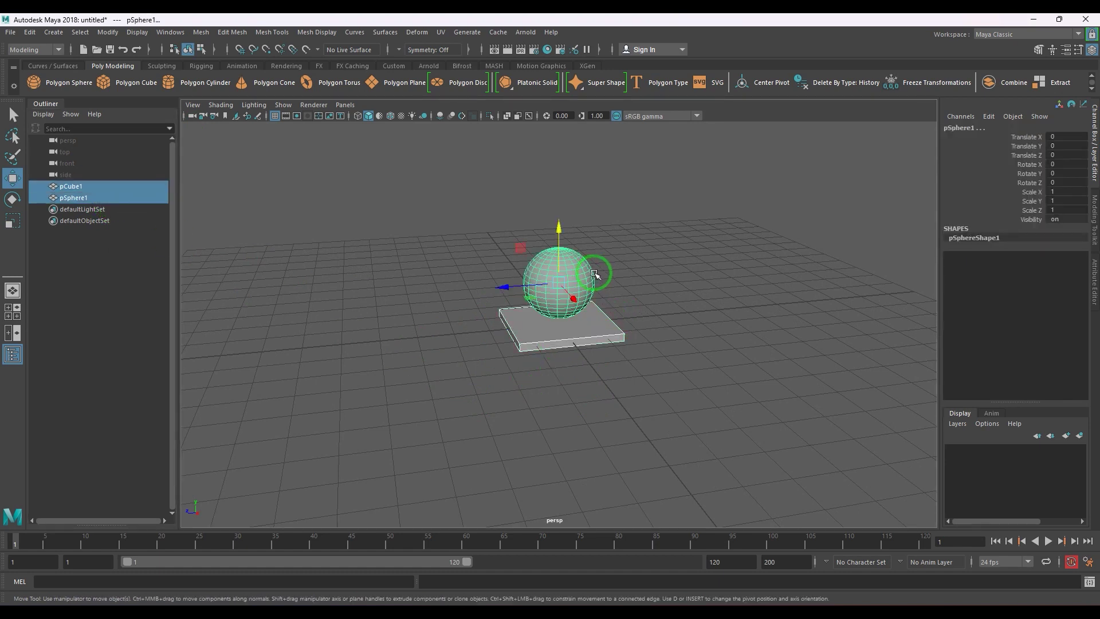
Reselect the base then the sphere, and switch to the Rigging menu set
click(582, 367)
click(571, 339)
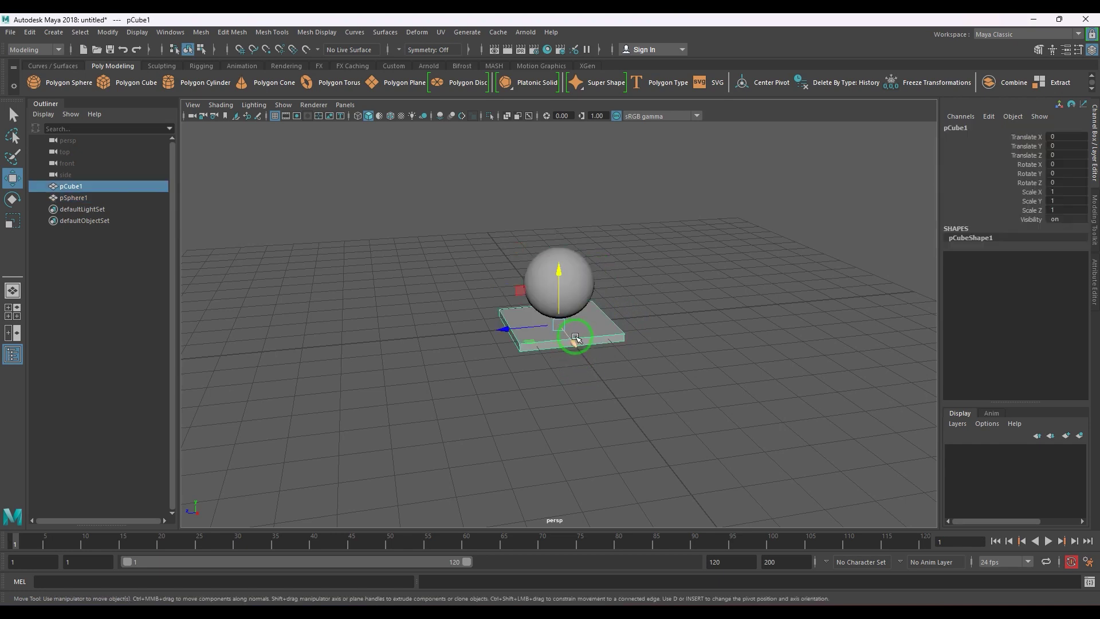
shift+click(586, 271)
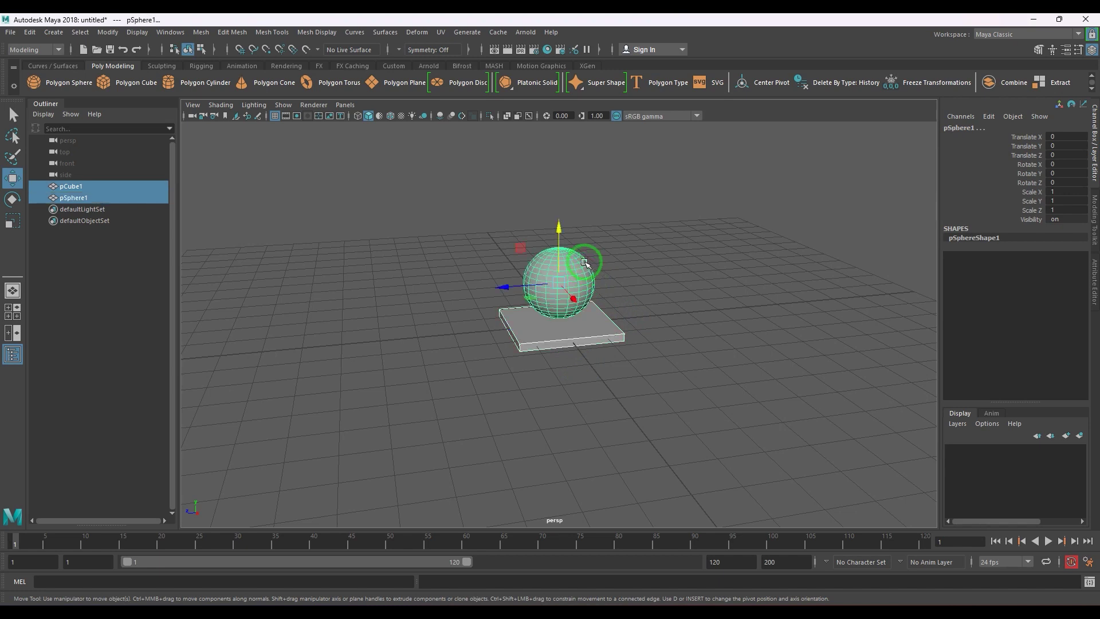
click(27, 50)
click(21, 74)
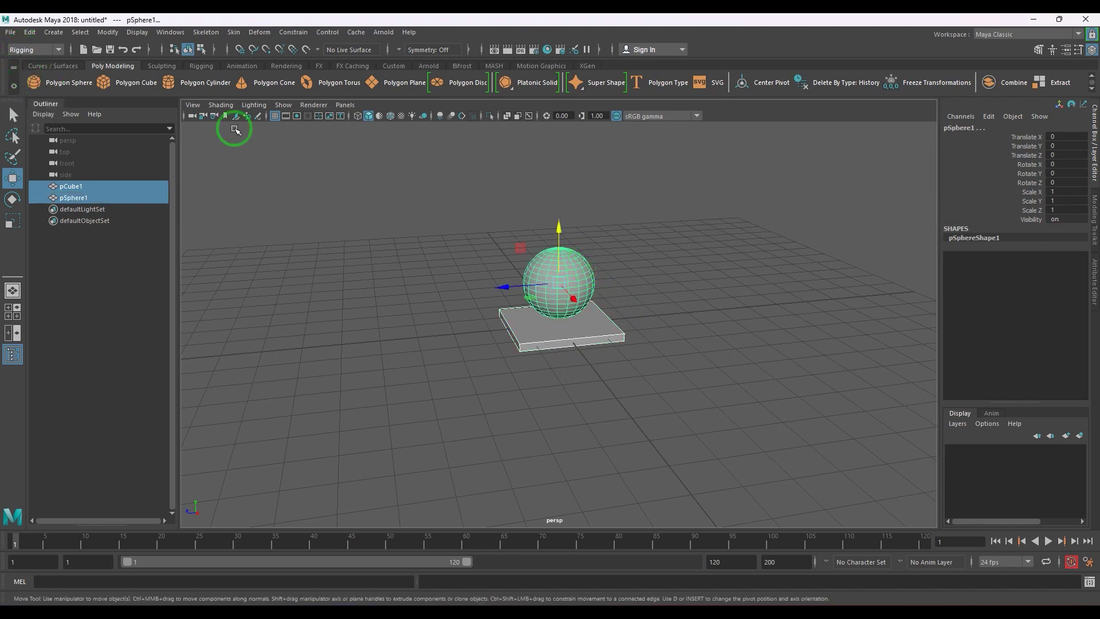
Open the Constrain > Parent options with Maintain offset, Translate All and Rotate All enabled
click(292, 32)
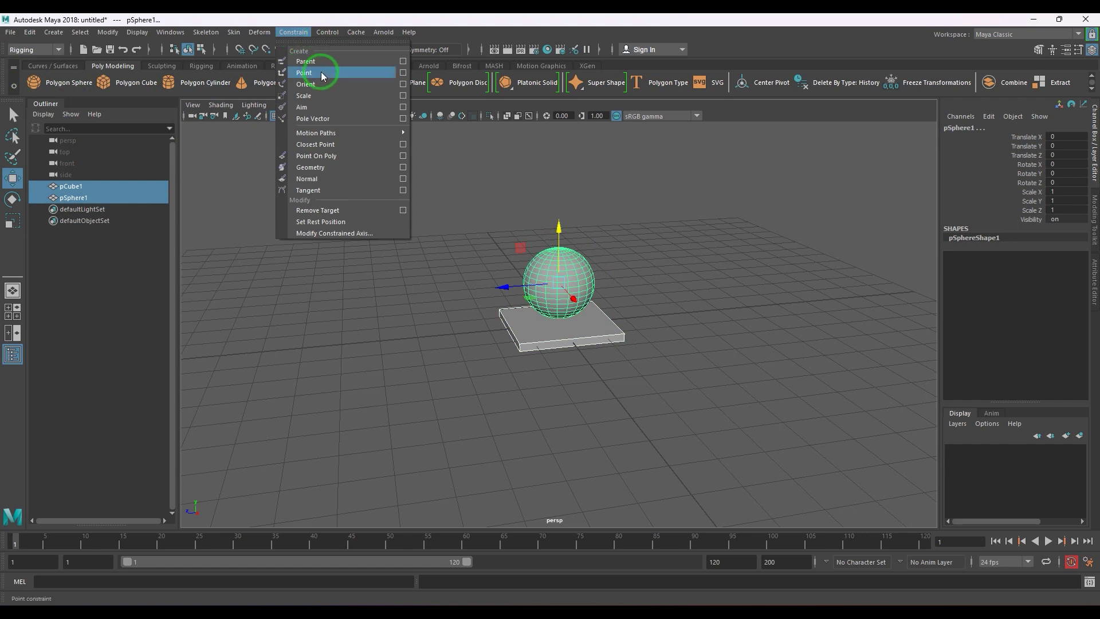
click(404, 61)
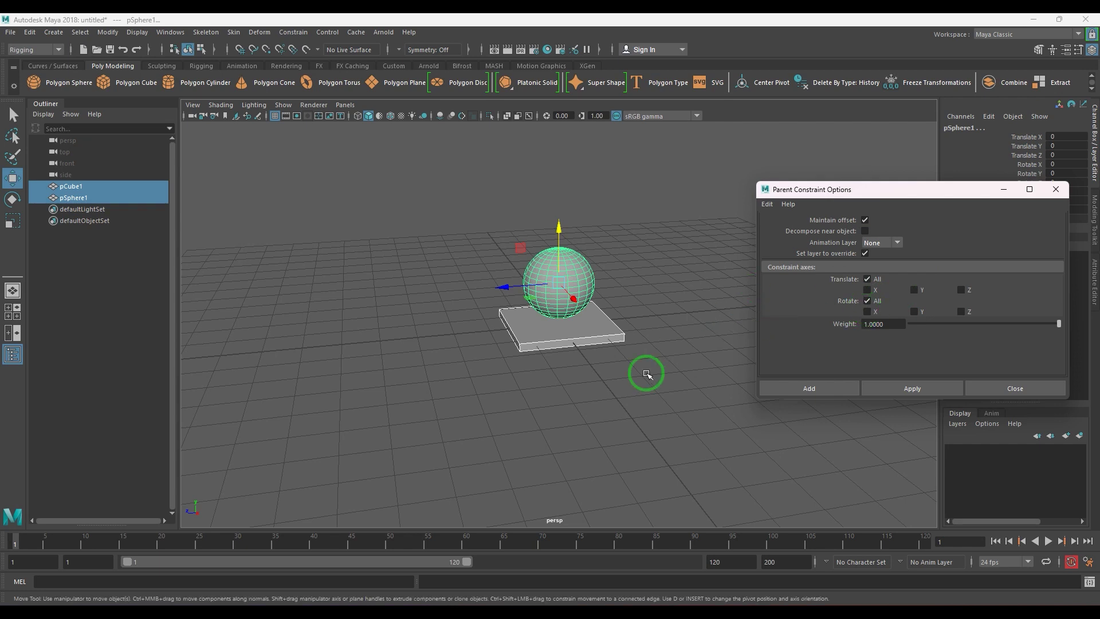
Duplicate the base and sphere as pCube2 and pSphere2, moved -6.123 in Z
click(630, 383)
drag(503, 203, 653, 401)
scroll(619, 381, down, 2)
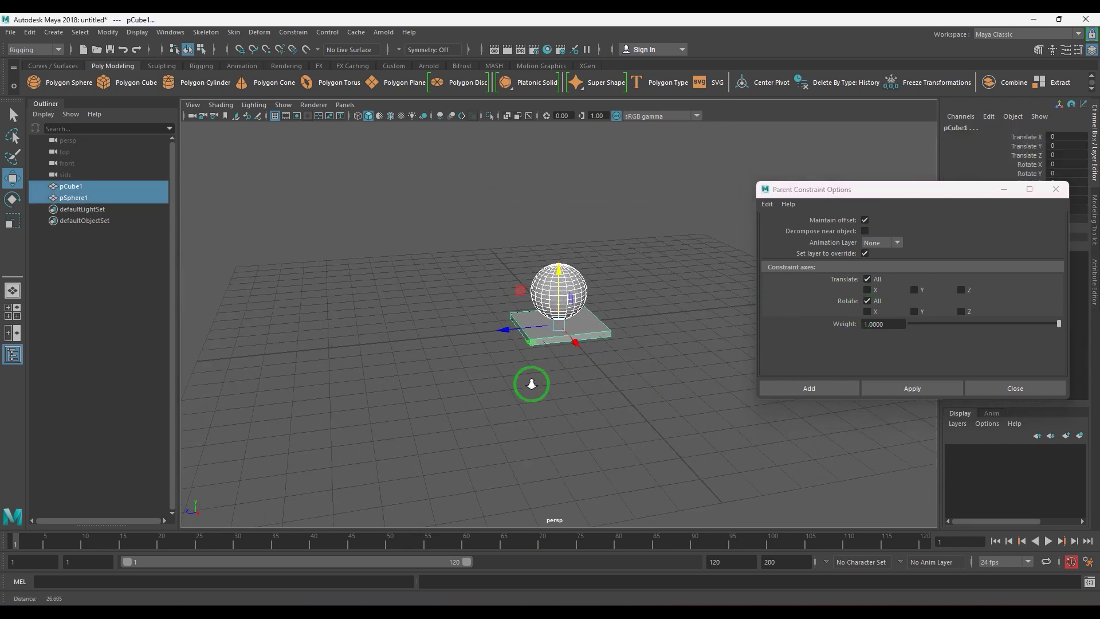
key(ctrl+d)
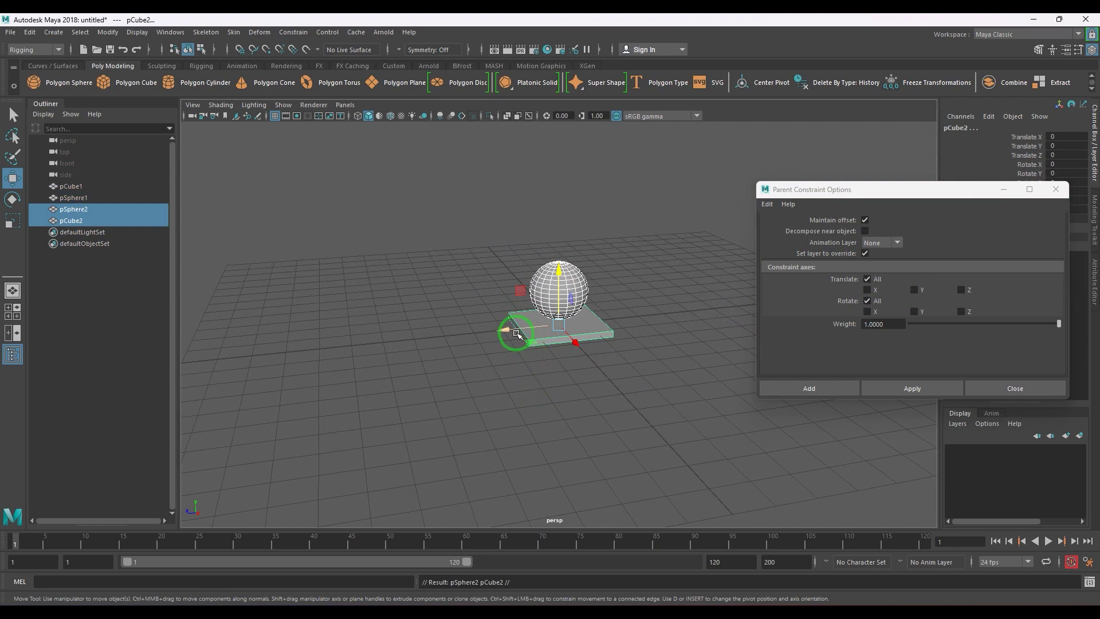
drag(515, 333, 679, 310)
alt+middle_drag(679, 309, 646, 342)
scroll(540, 329, up, 2)
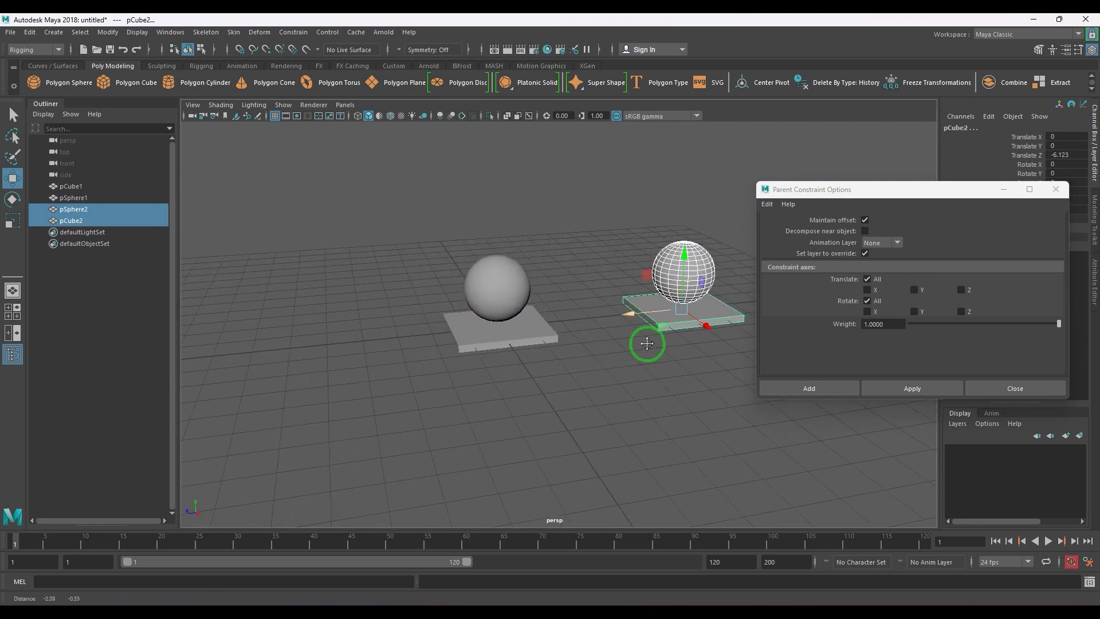
alt+drag(645, 342, 616, 357)
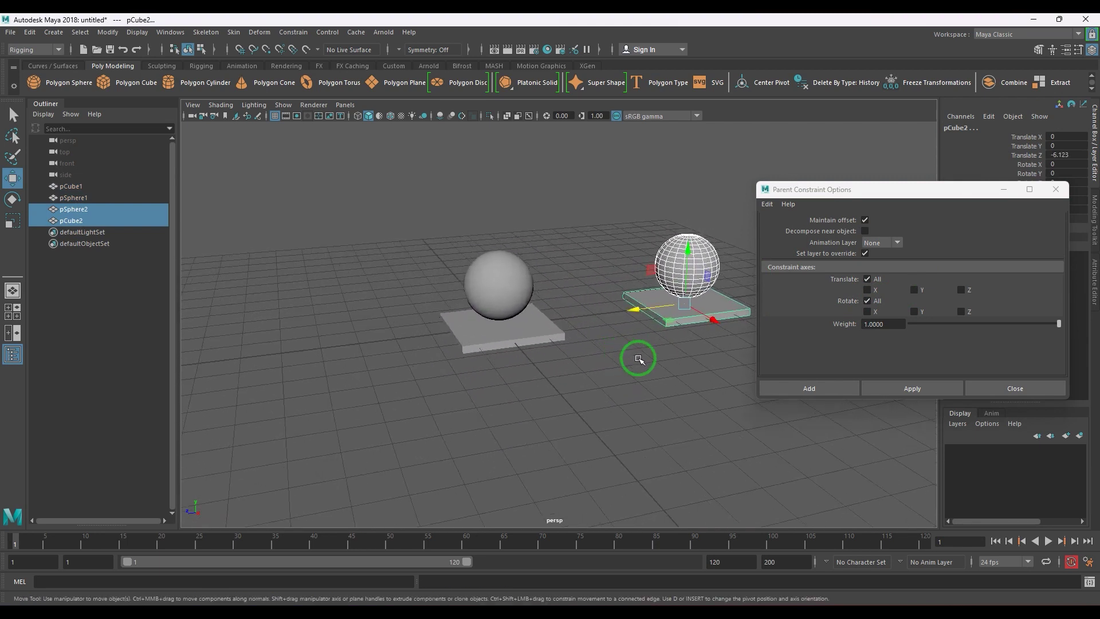
Freeze transformations on pCube2 and pSphere2, then clear the selection
click(114, 34)
click(136, 84)
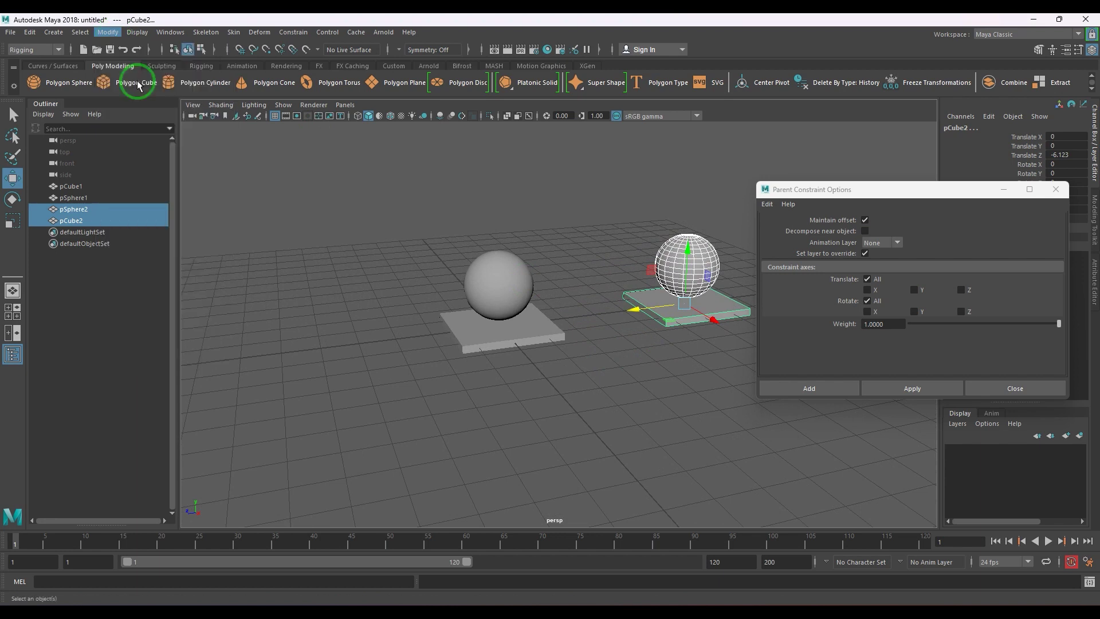
click(737, 449)
click(691, 311)
click(574, 386)
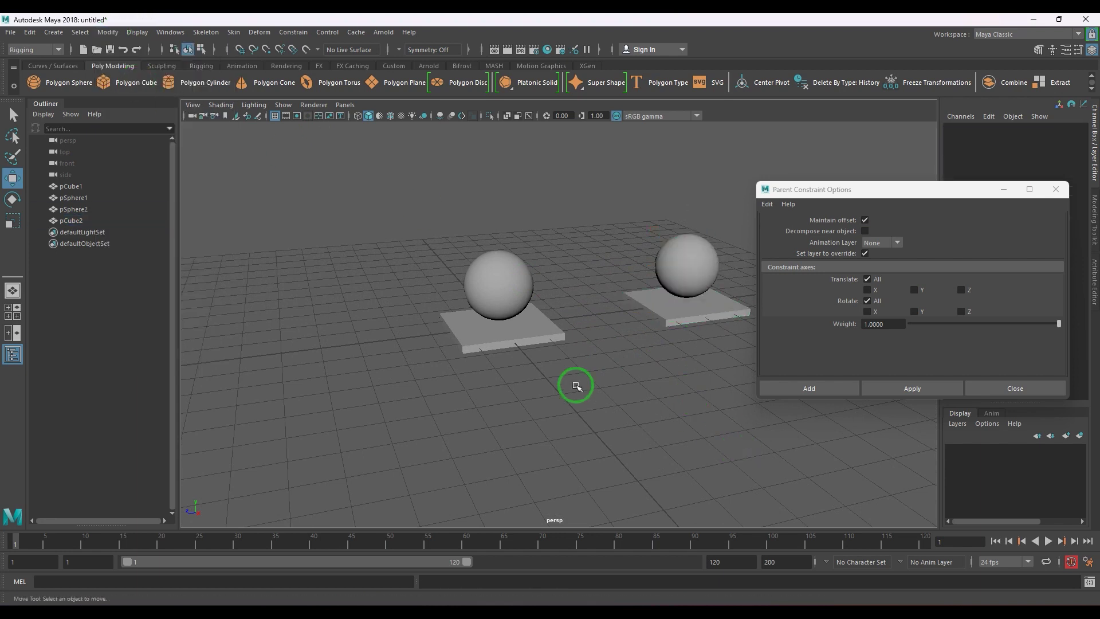
Select pCube1 then pSphere1 and add a parent constraint with offset maintained
drag(380, 209, 570, 430)
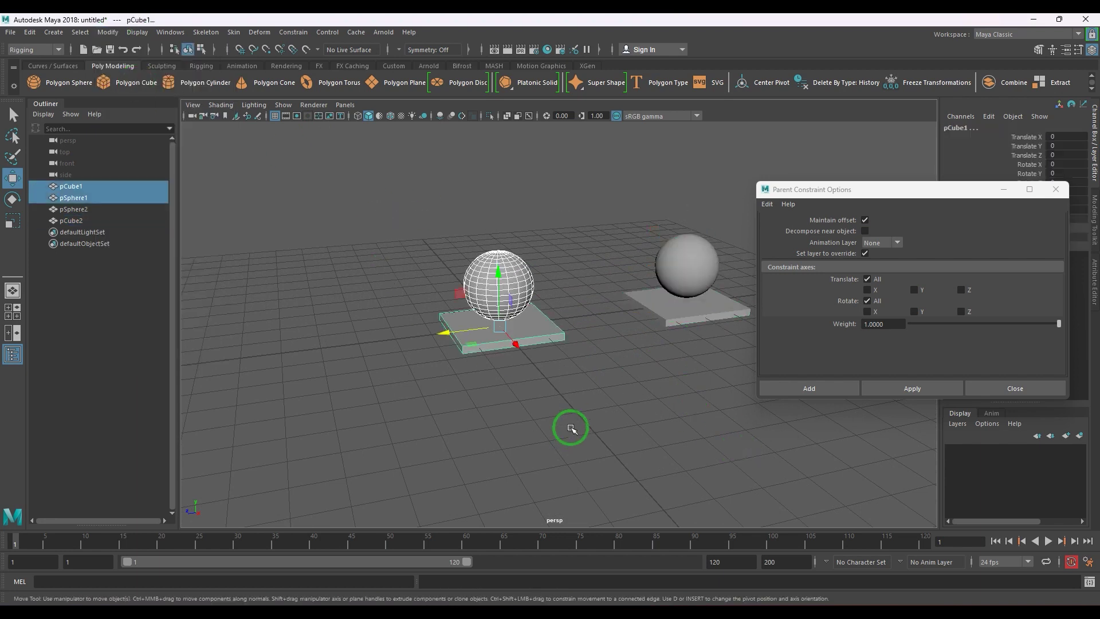
click(632, 412)
click(555, 337)
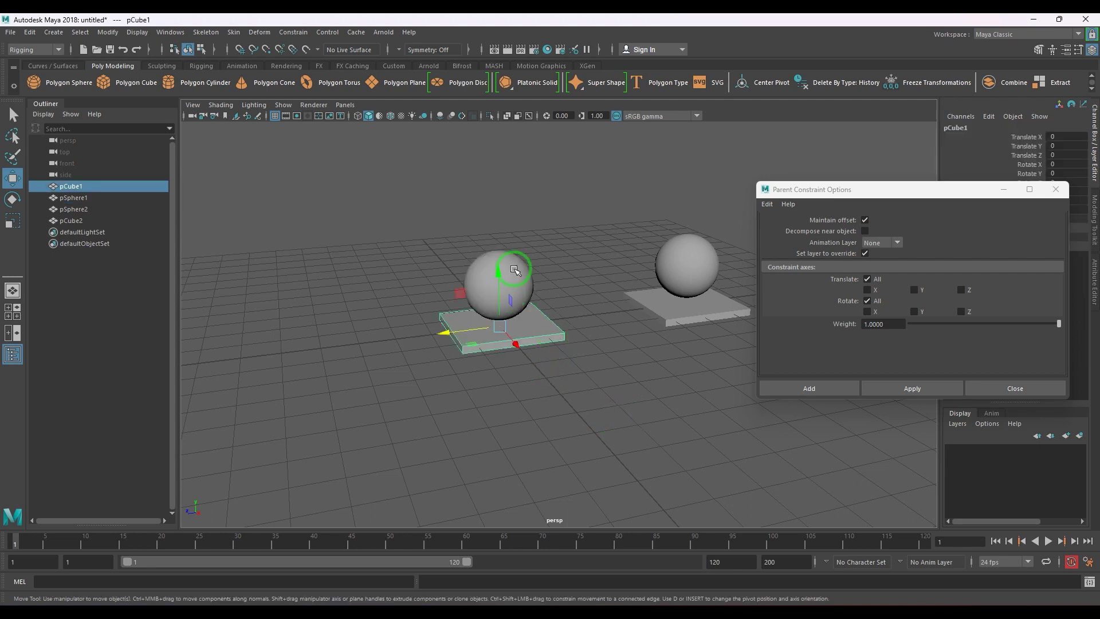
shift+click(514, 269)
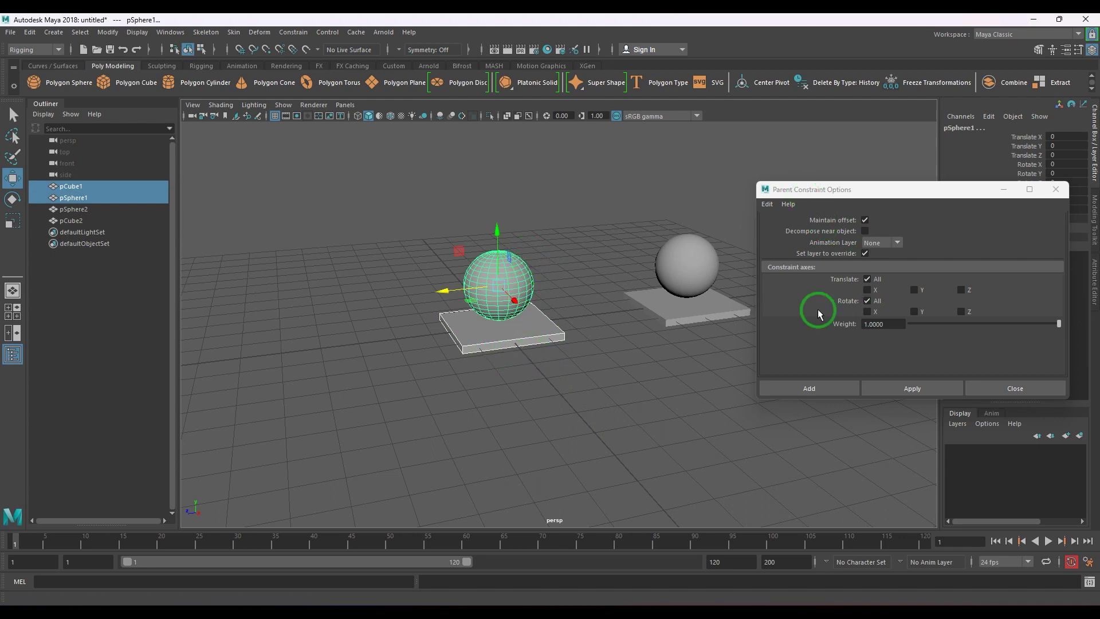
click(809, 389)
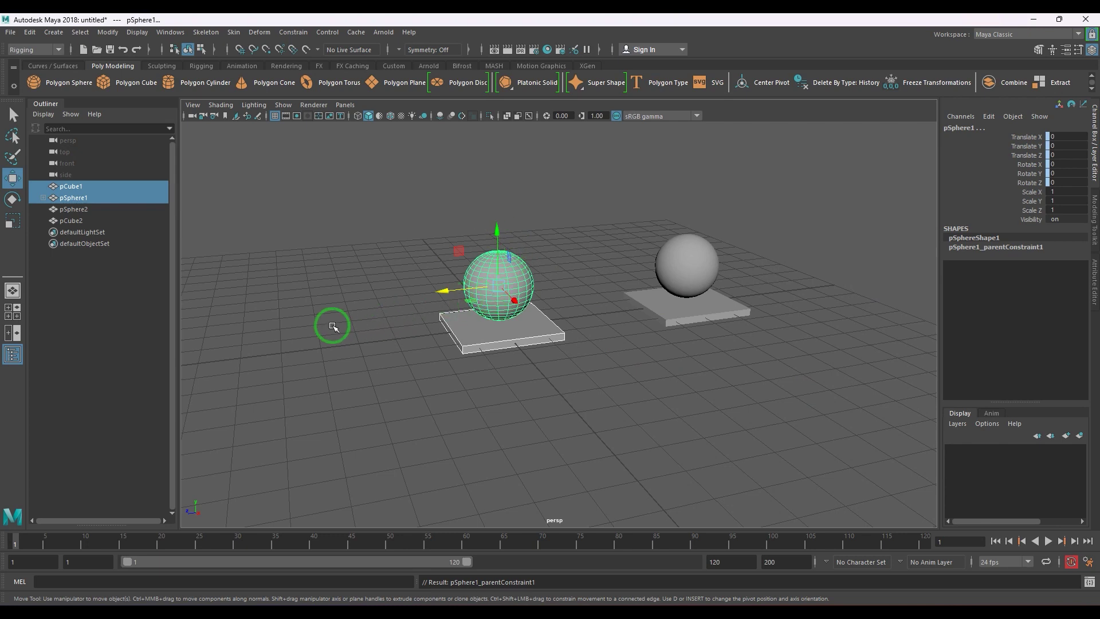
Check pSphere1's translate and rotate values are 0, then select its Translate X–Rotate Z channels
click(467, 375)
click(514, 295)
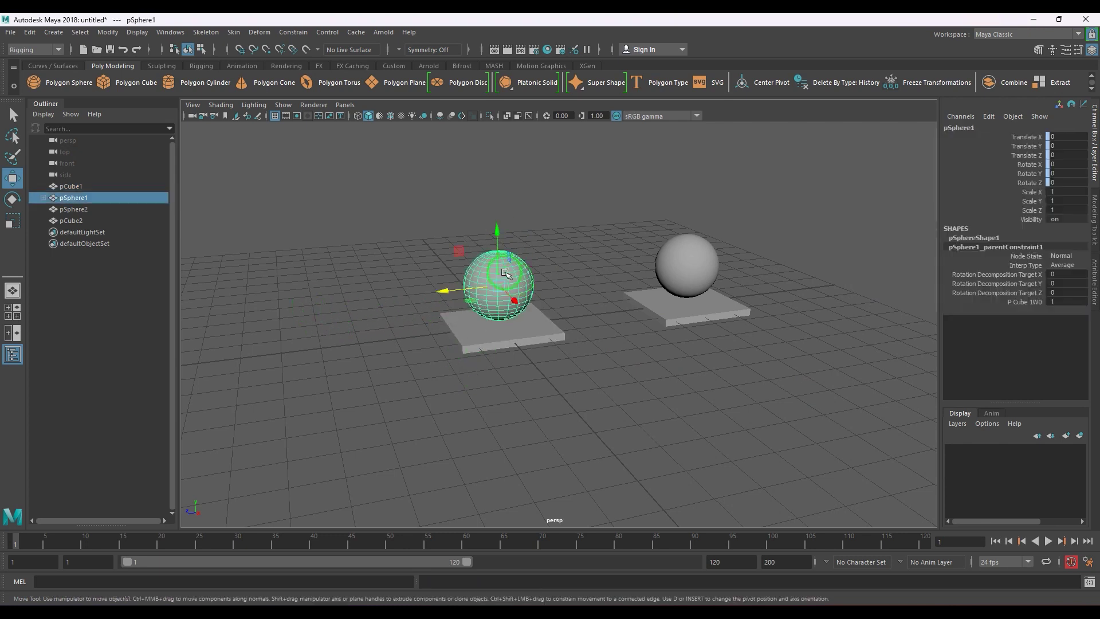
drag(1026, 137, 1031, 182)
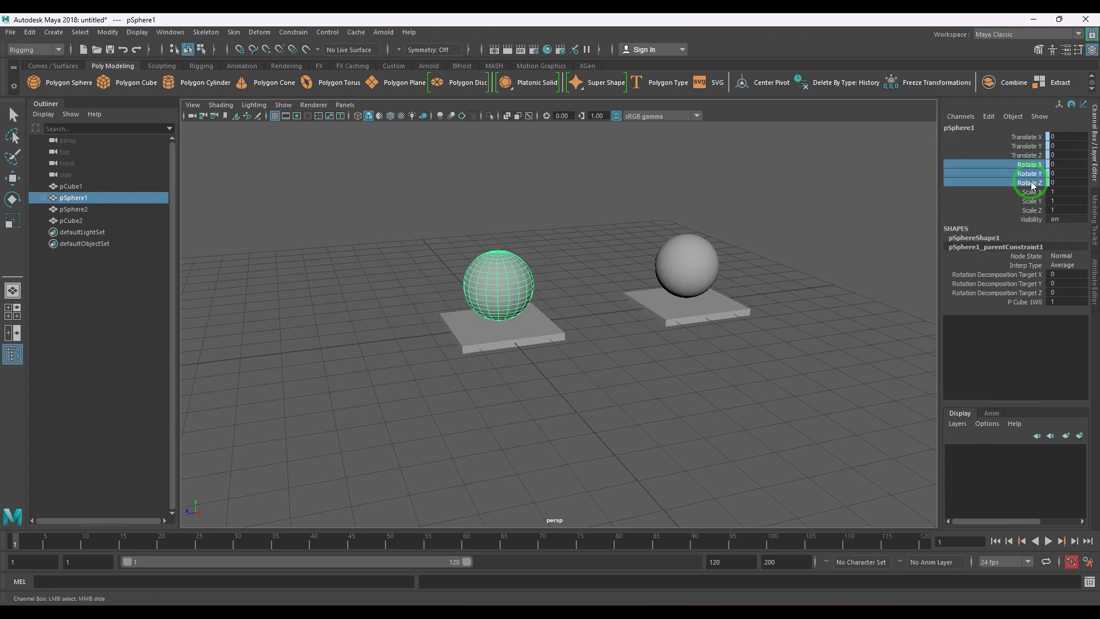
click(1094, 284)
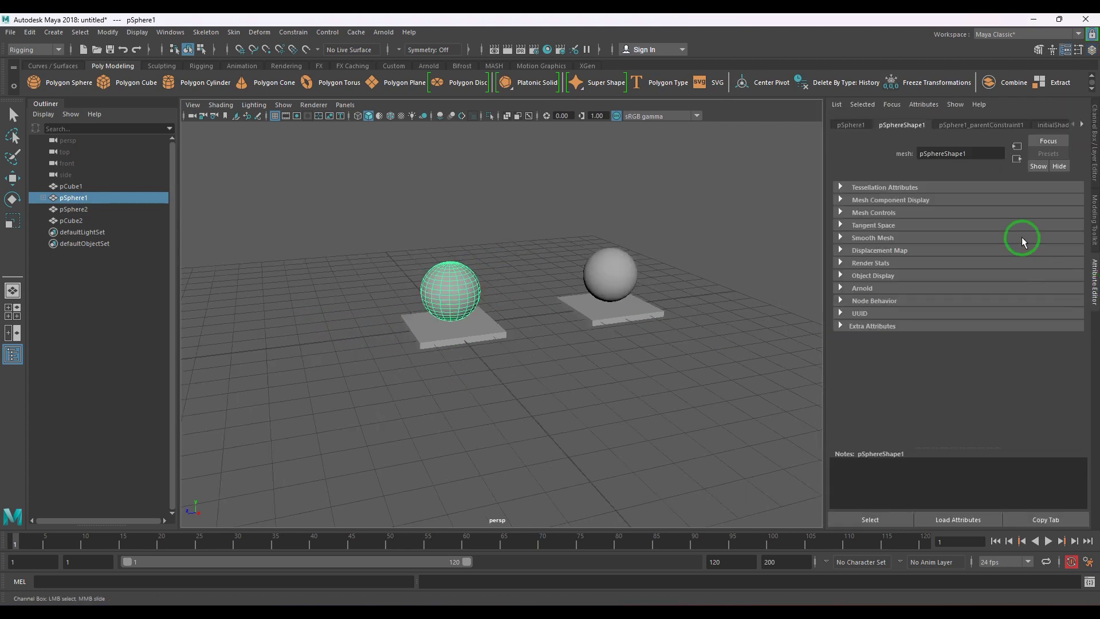
click(851, 125)
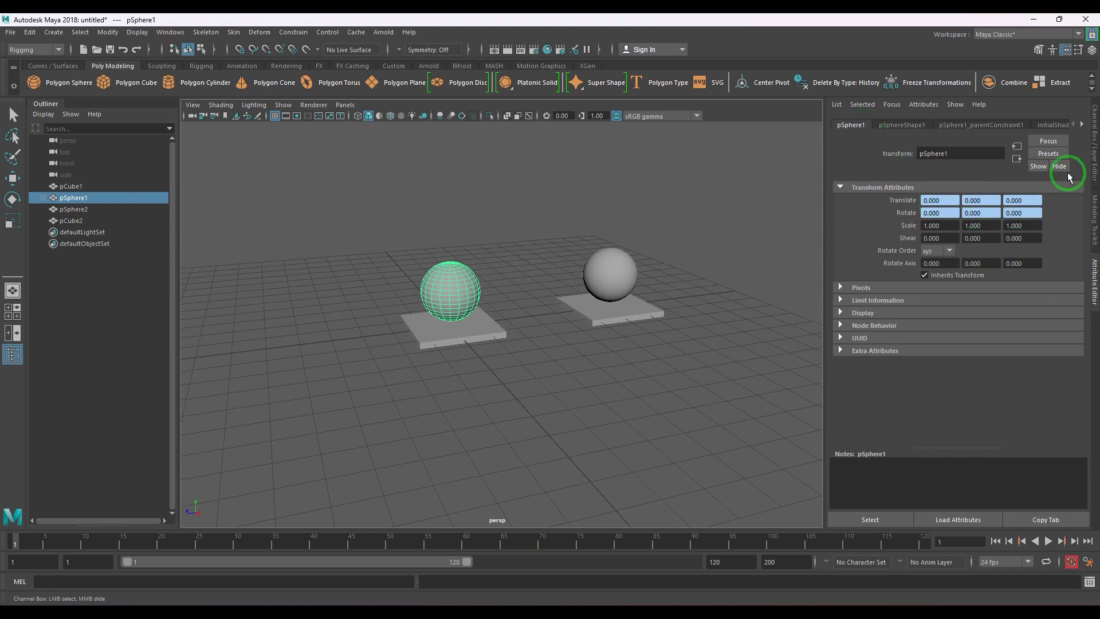
click(1091, 155)
drag(1026, 140, 1025, 182)
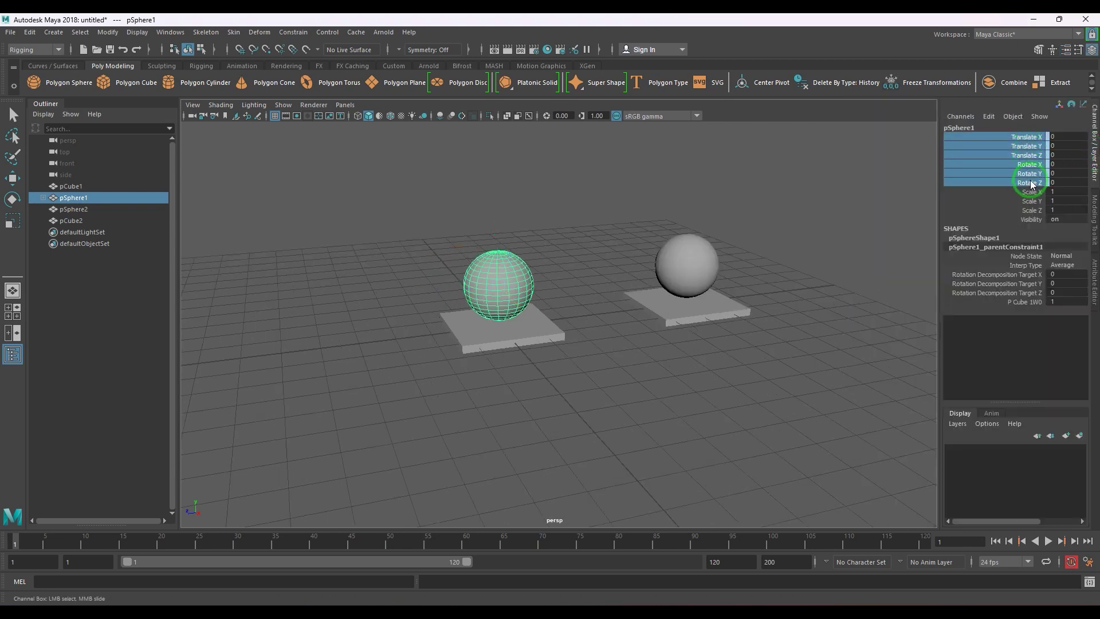
right_click(1023, 198)
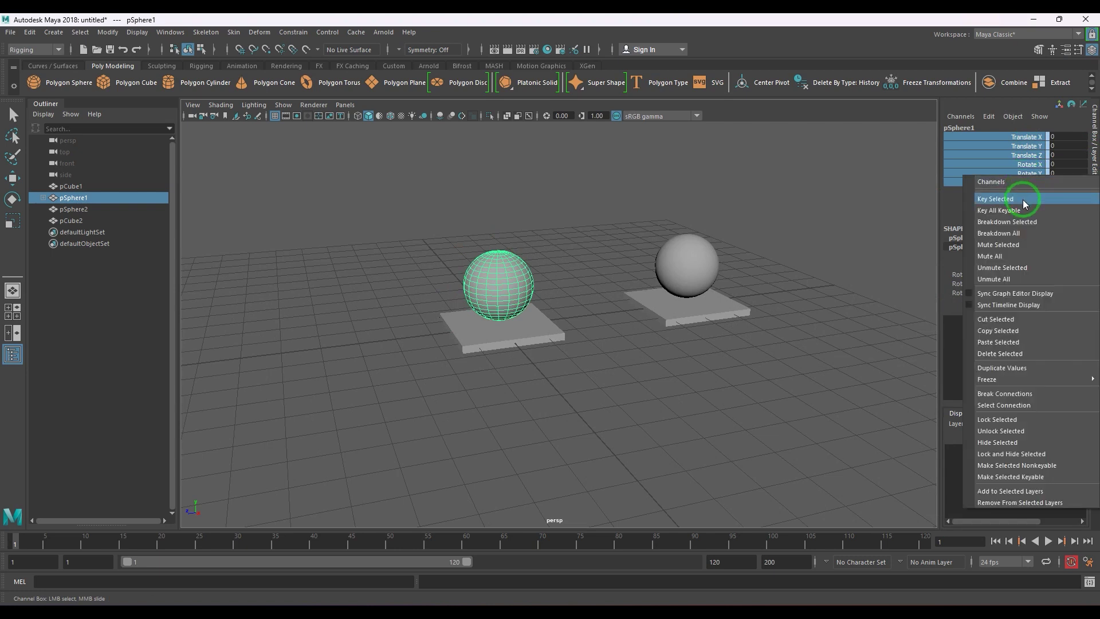
Key pSphere1's translate and rotate channels and select the new Blend Parent 1 channel
click(1023, 199)
click(1032, 228)
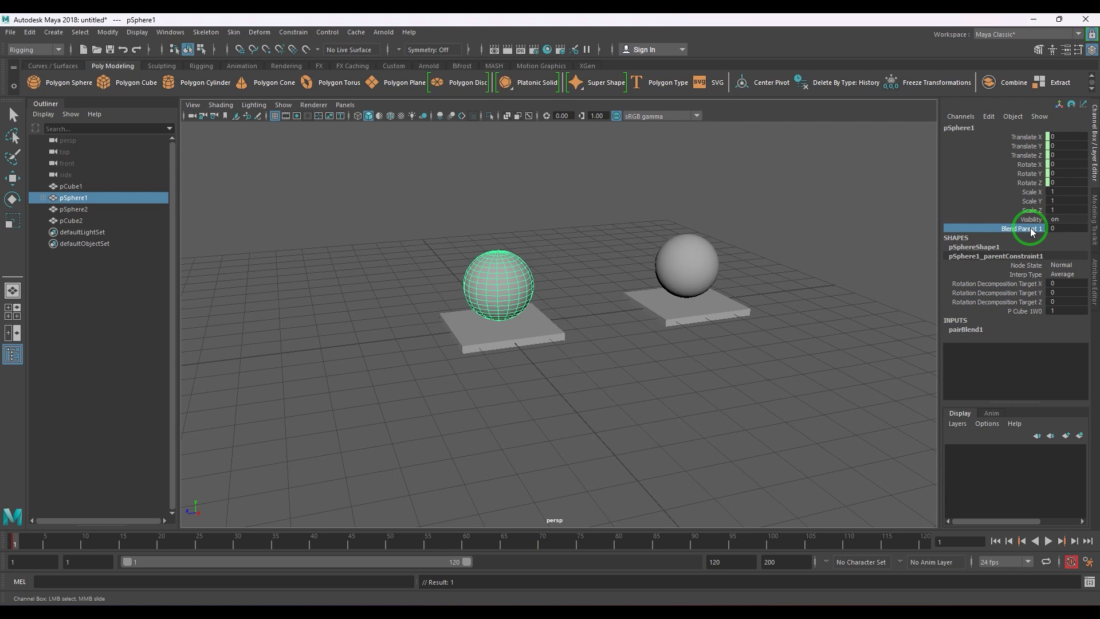
alt+right_drag(569, 354, 591, 381)
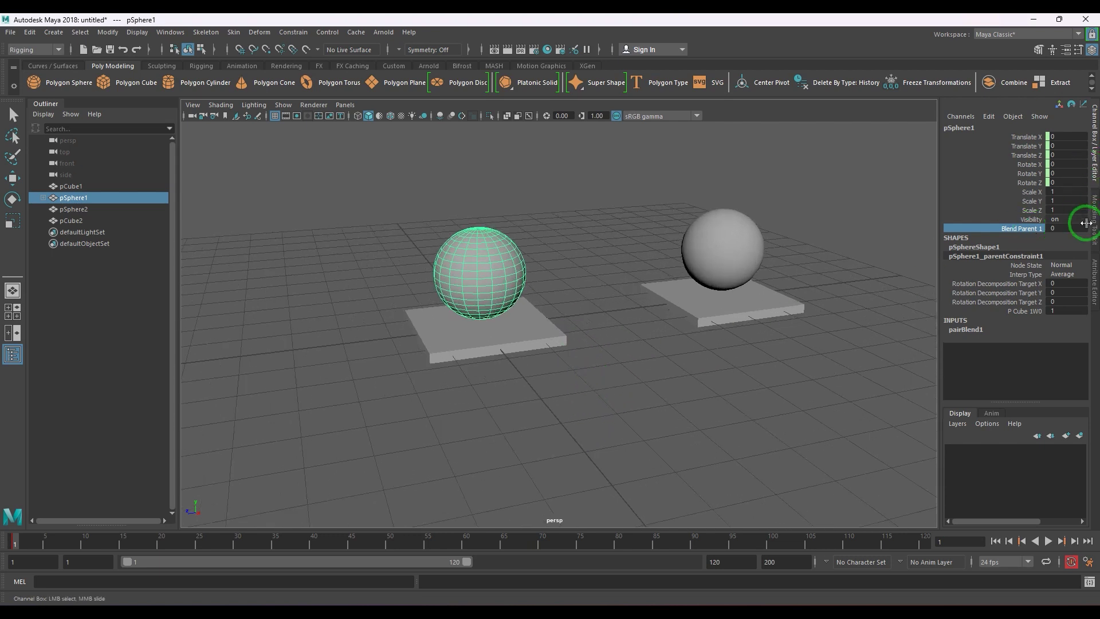
Expand pSphere1's Extra Attributes and drag Blend Parent 1 up to 1.000
click(1094, 281)
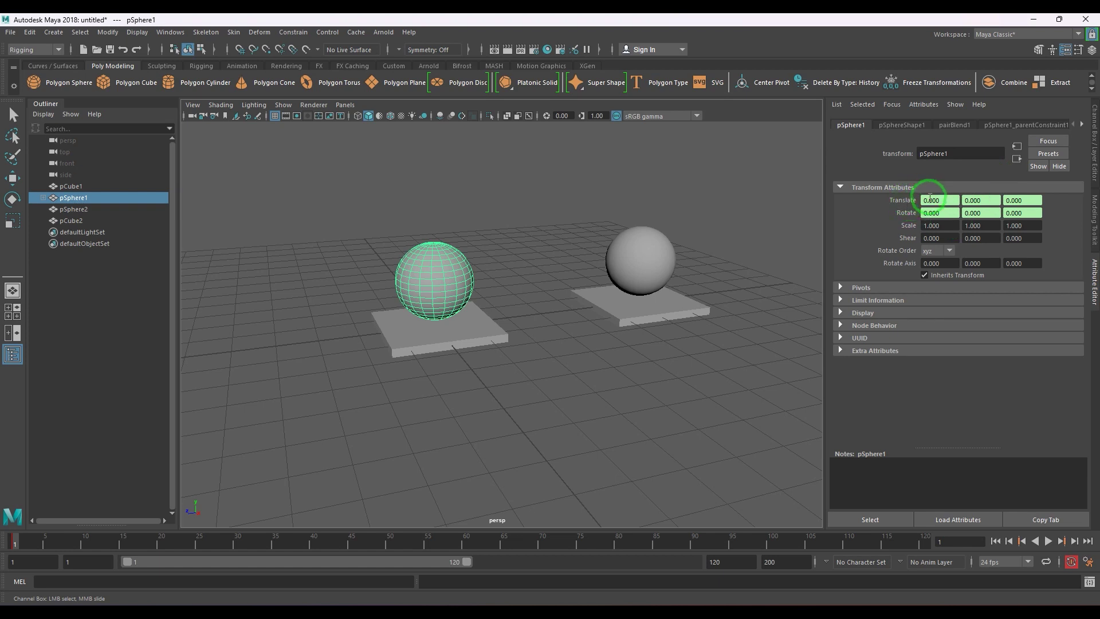
click(900, 350)
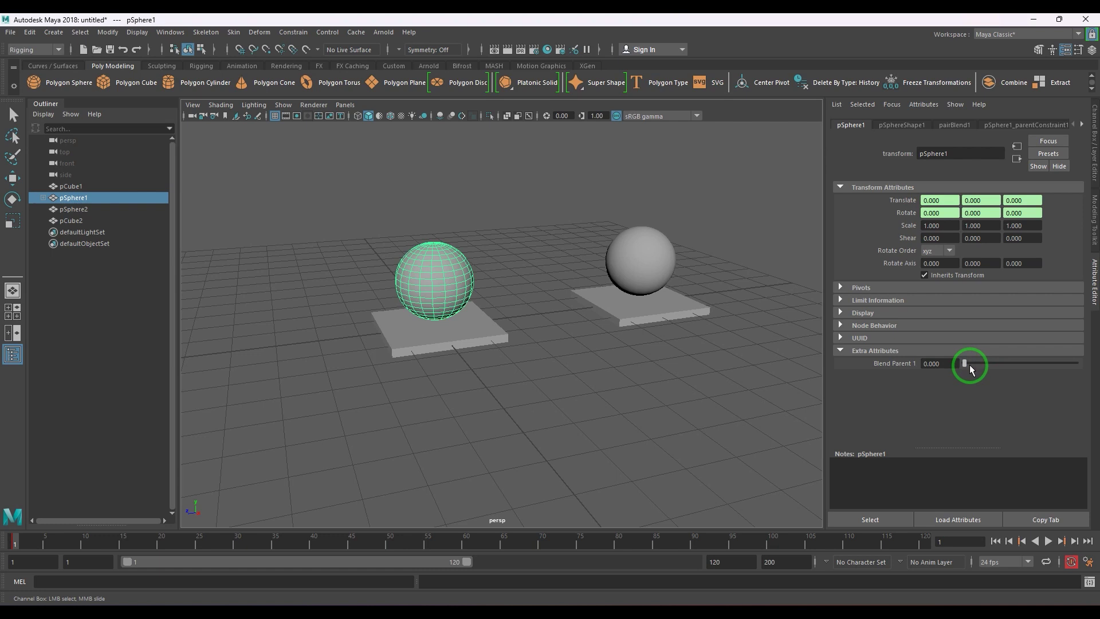
click(523, 380)
key(w)
click(437, 323)
drag(437, 323, 472, 344)
key(ctrl+z)
click(461, 266)
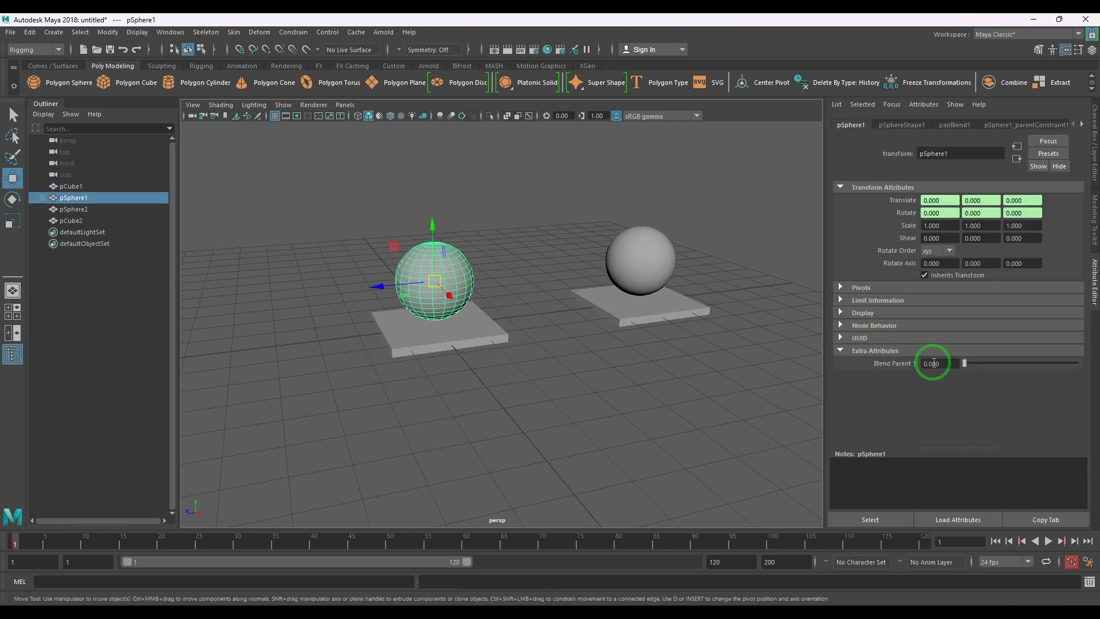
drag(964, 364, 1099, 364)
Move the left base to verify the sphere follows, undoing each move
click(435, 419)
click(437, 328)
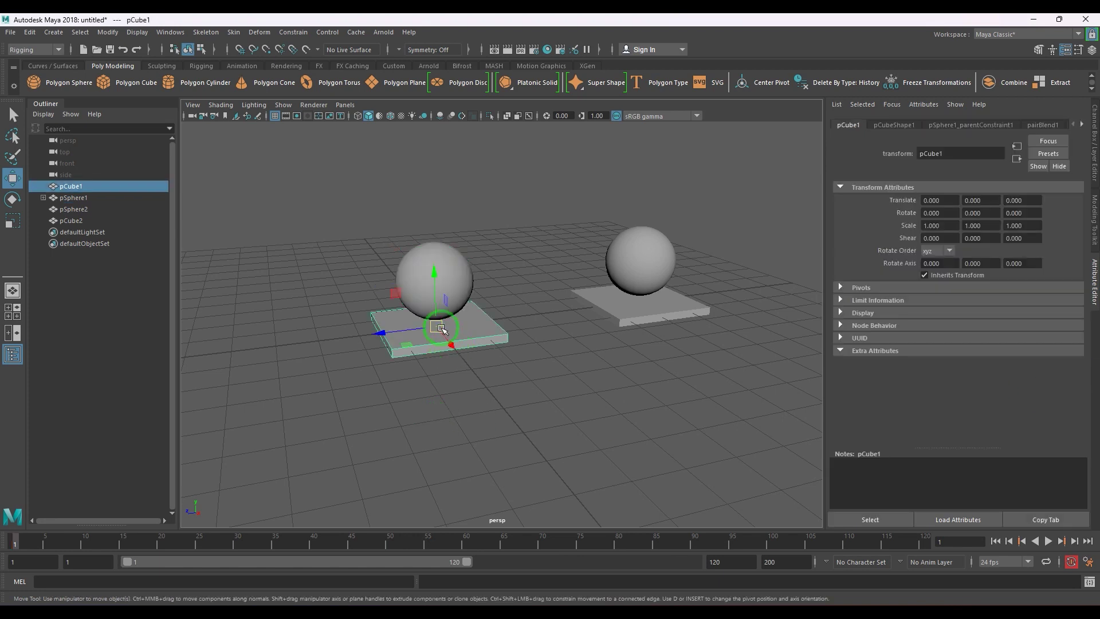
drag(436, 328, 465, 344)
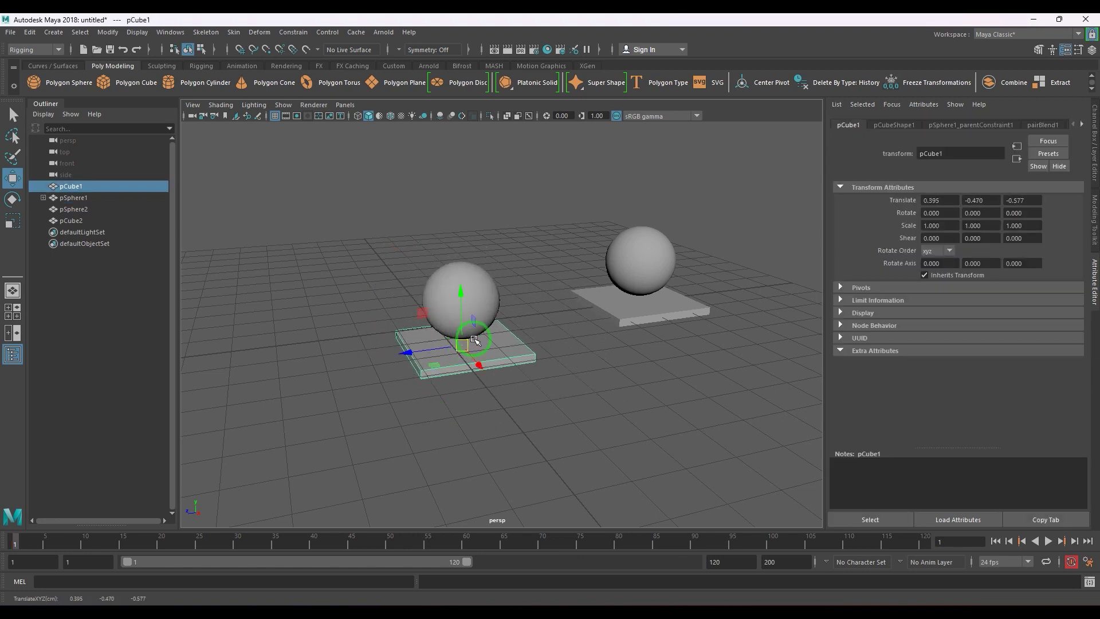
key(ctrl+z)
click(541, 378)
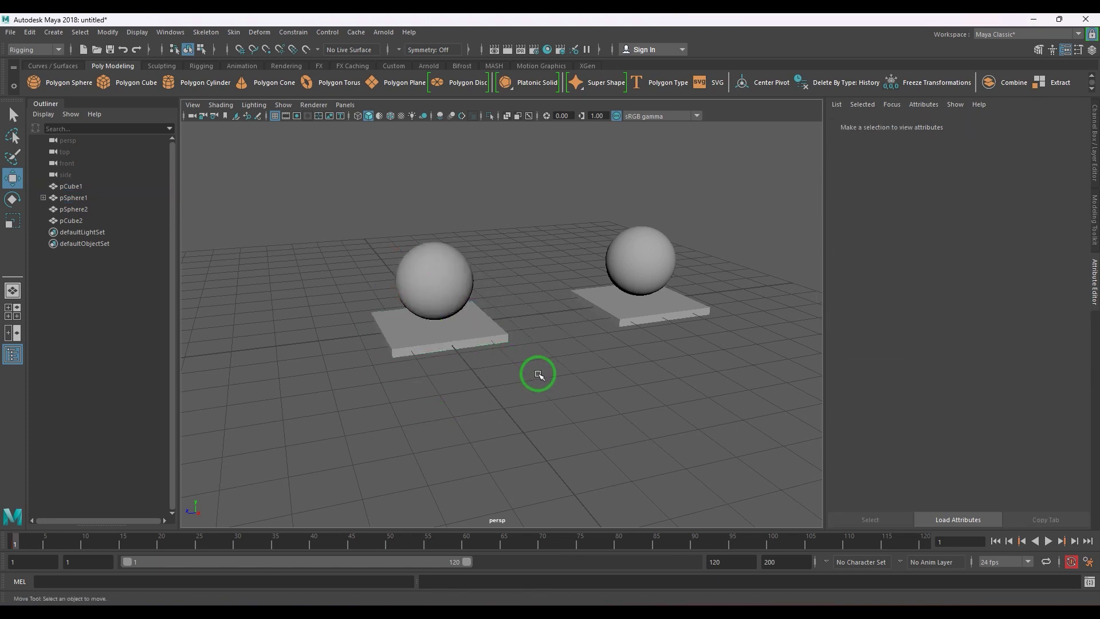
click(442, 335)
mouse_move(437, 331)
mouse_down()
mouse_move(394, 292)
mouse_move(421, 329)
mouse_up()
key(ctrl+z)
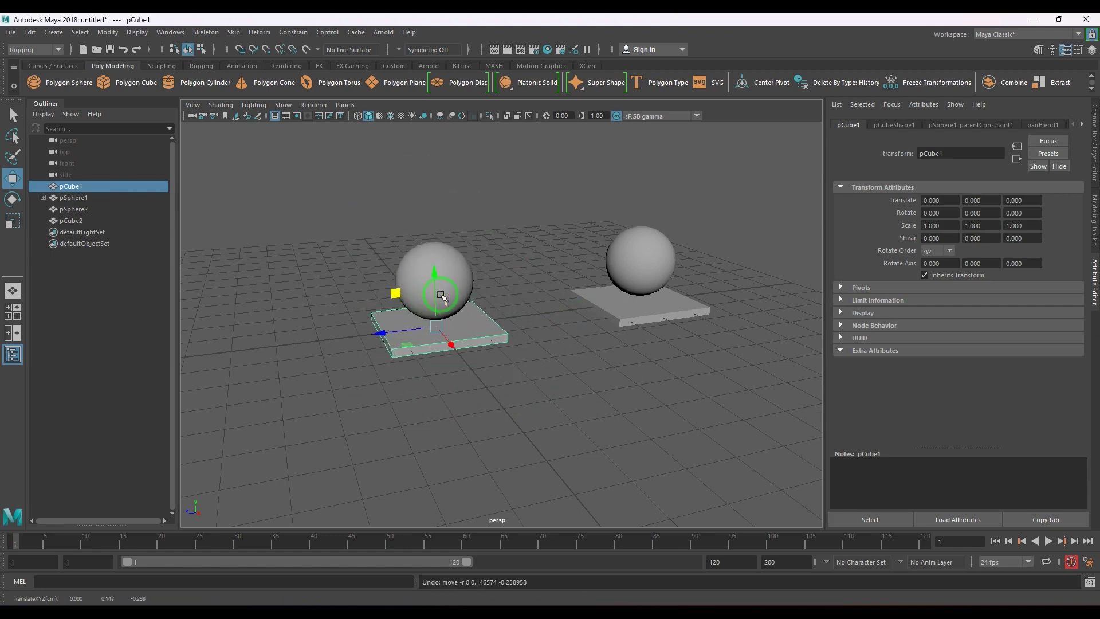
Rotate the left base about 37 degrees and undo, then select pCube2 and pSphere2
key(e)
drag(409, 288, 435, 265)
key(ctrl+z)
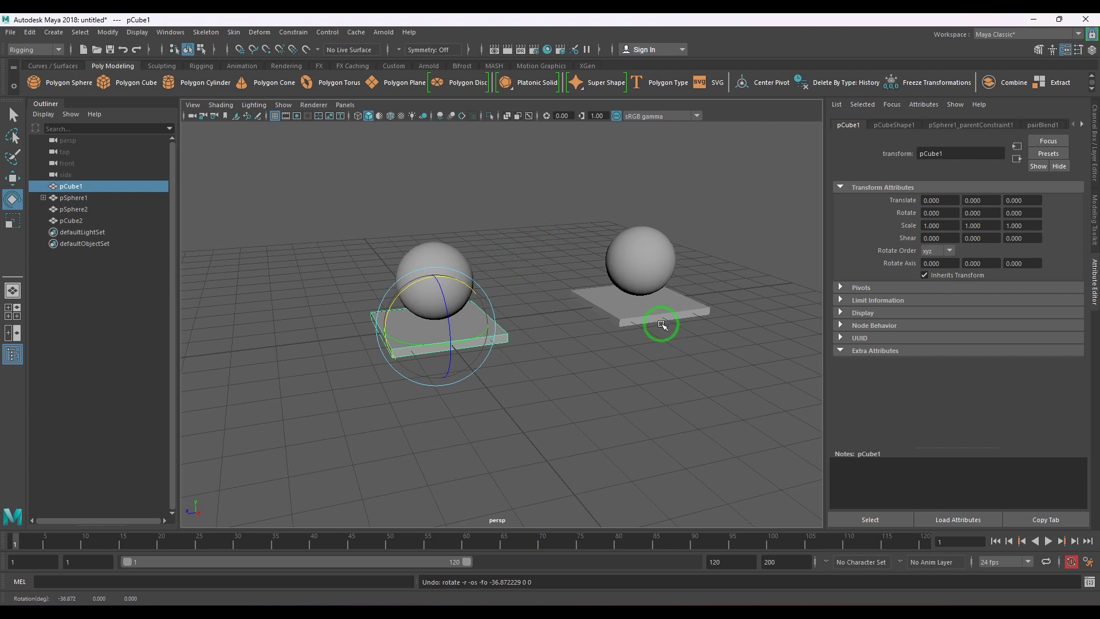
click(658, 320)
click(645, 259)
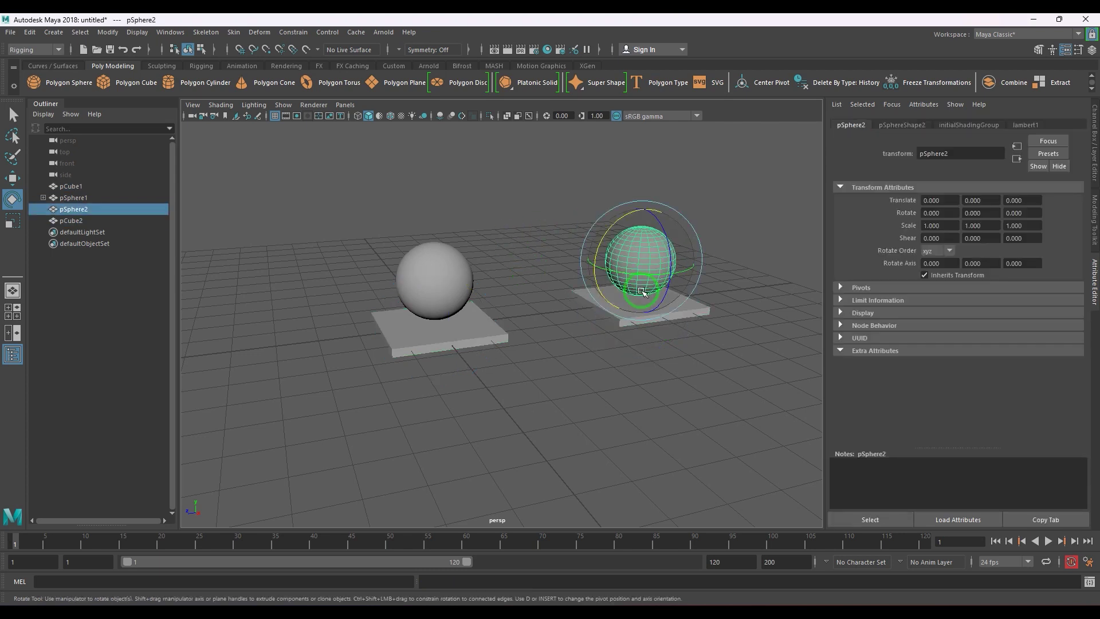
Scale pSphere2 to 0.735/1.401/0.735 so it becomes a tall egg shape
key(r)
alt+drag(638, 302, 644, 314)
drag(632, 271, 634, 263)
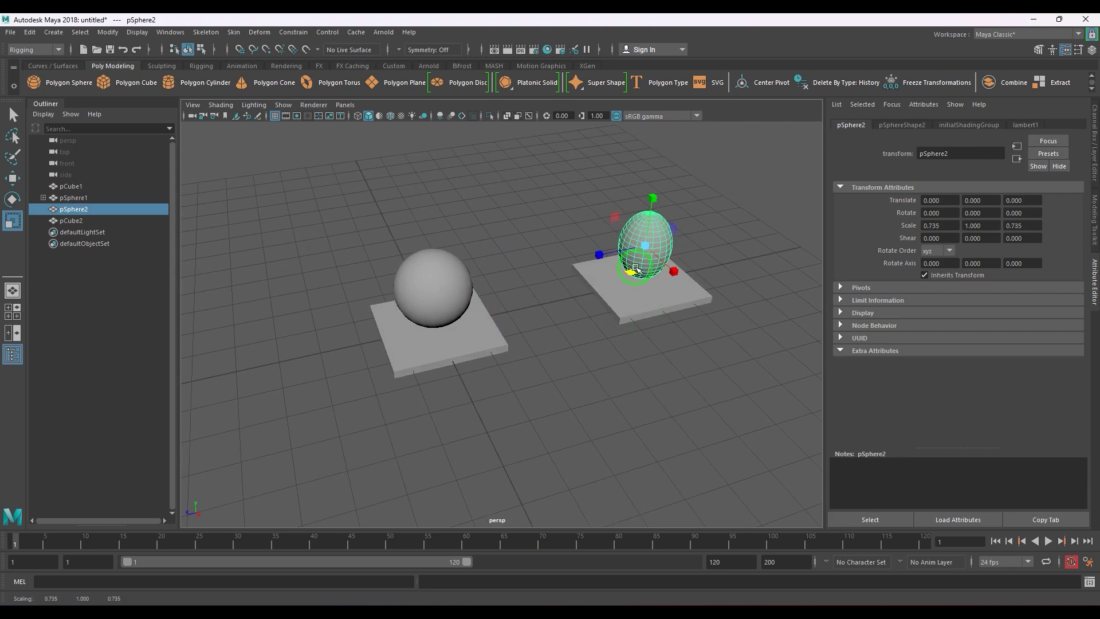
drag(651, 198, 702, 243)
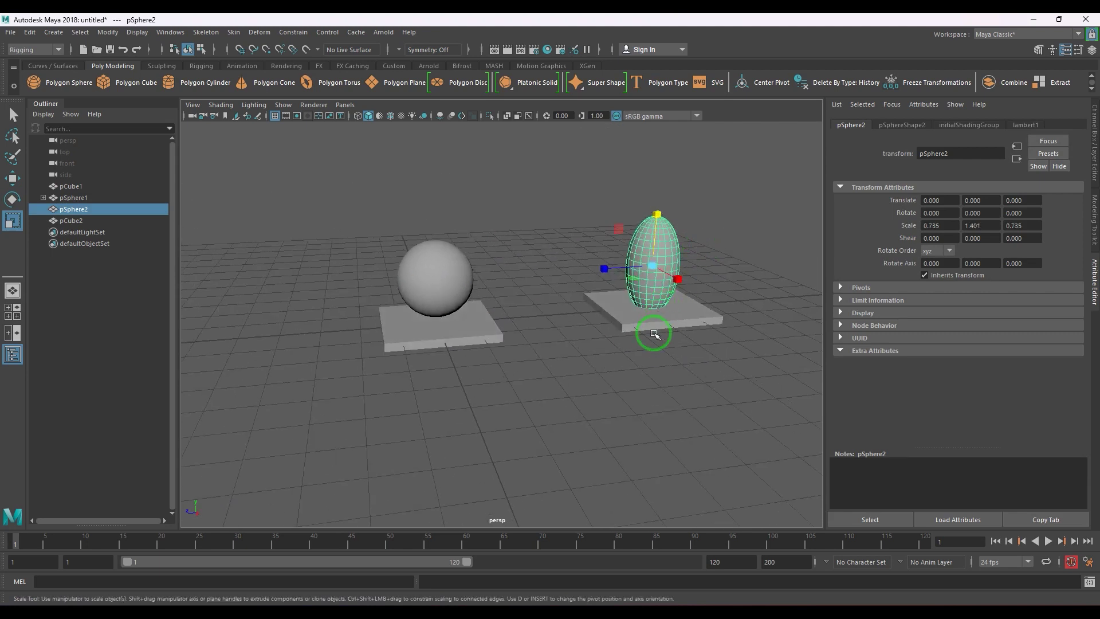
Select pCube2 and the egg sphere and freeze their transformations
click(713, 244)
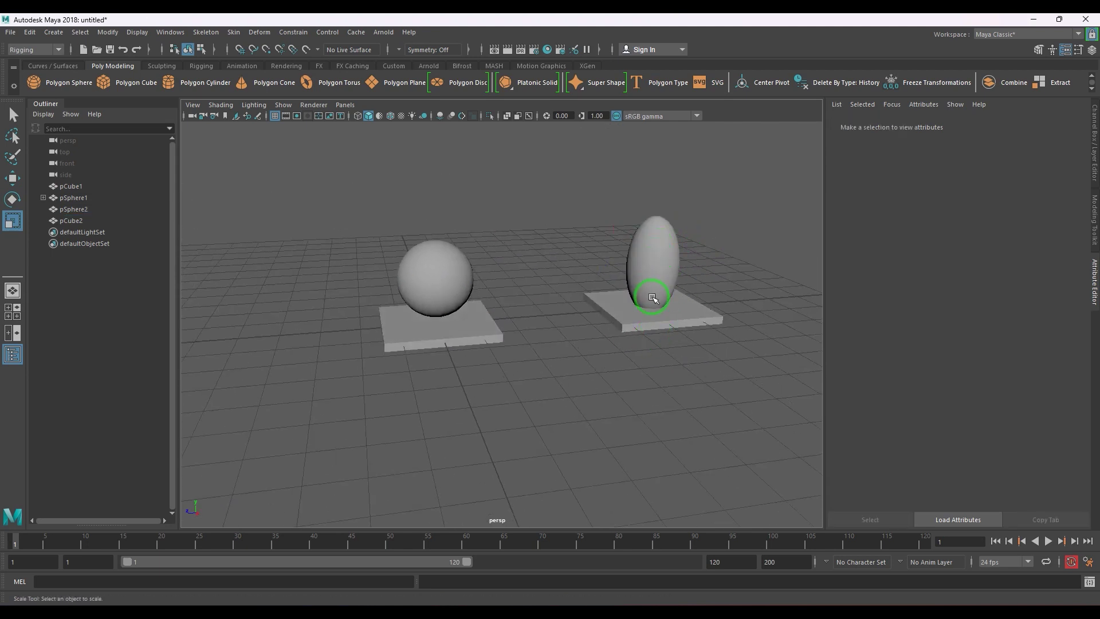
click(643, 315)
shift+click(684, 240)
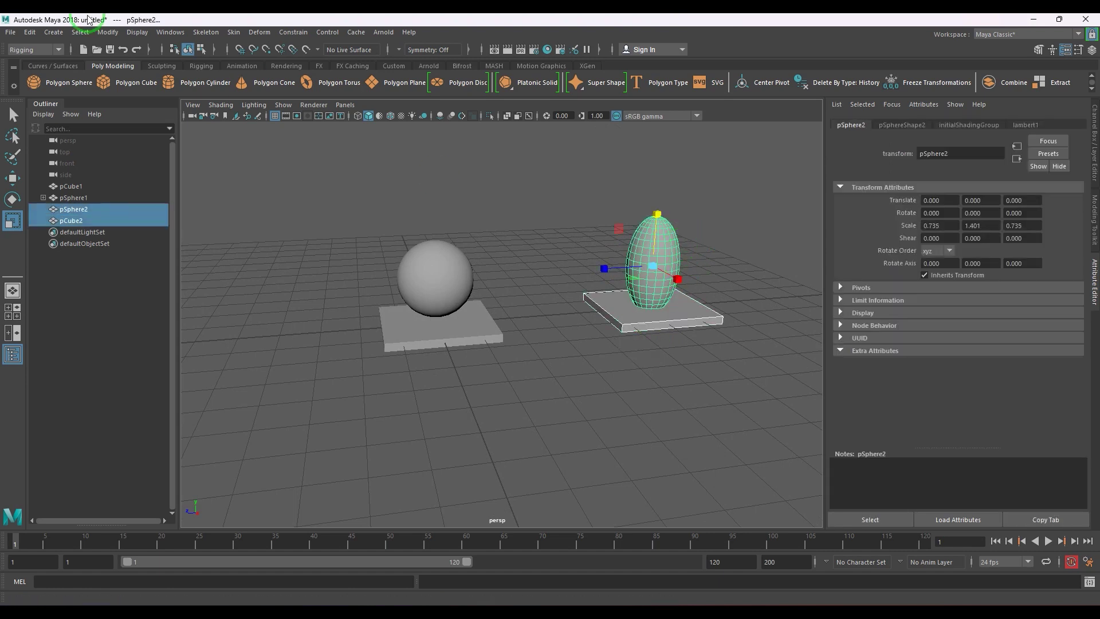
click(109, 33)
click(148, 84)
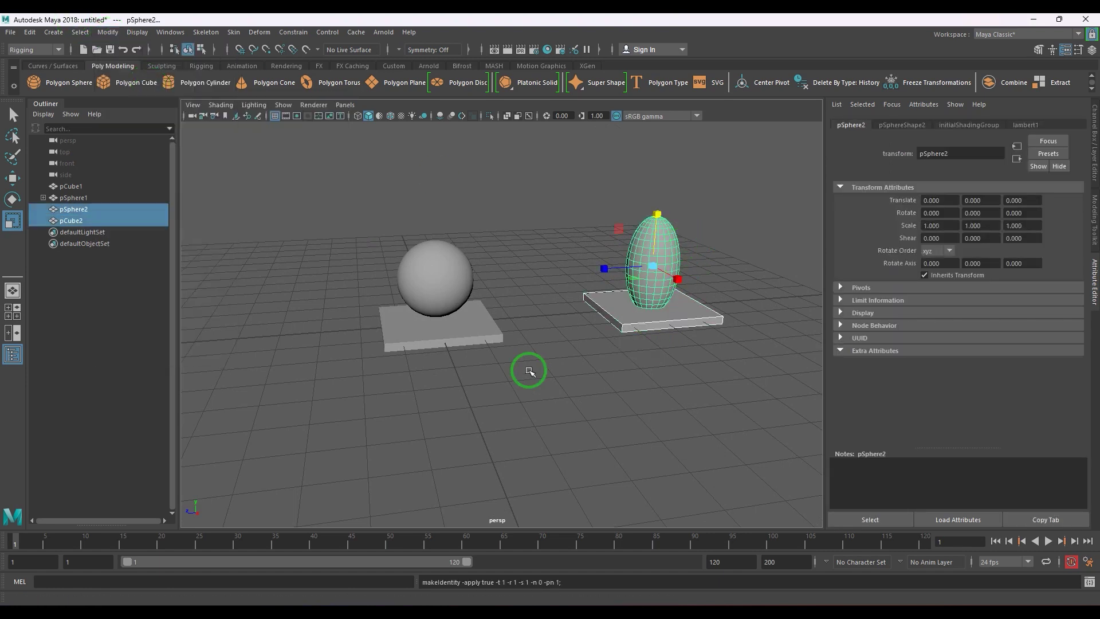
With pCube2 then the egg selected, open the Point Constraint options instead of applying directly
click(658, 372)
click(670, 321)
shift+click(679, 266)
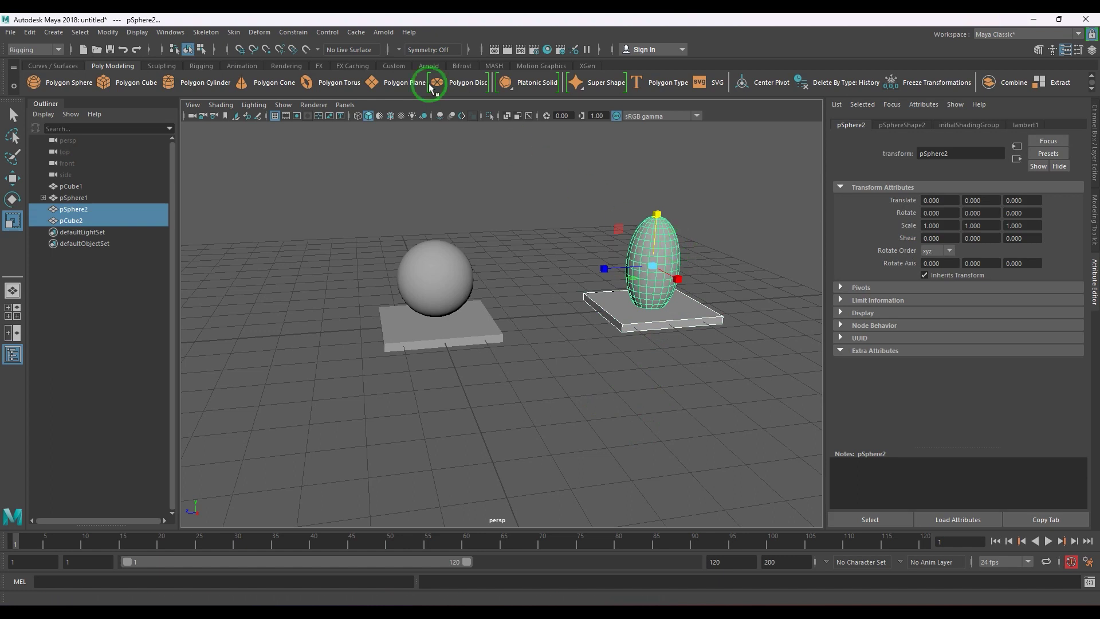
click(295, 30)
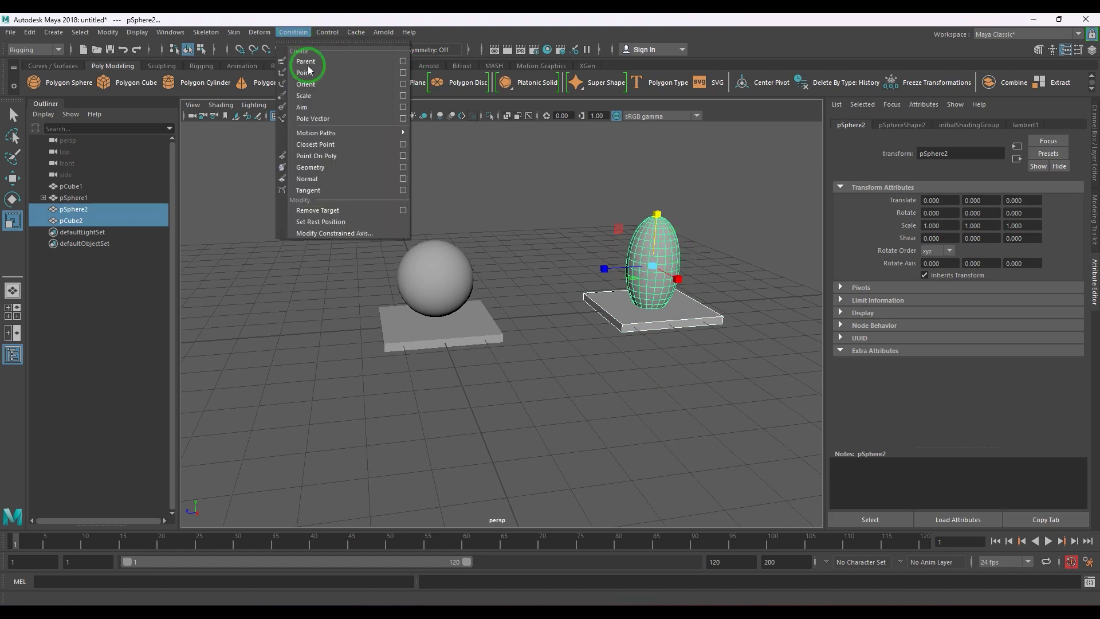
click(345, 75)
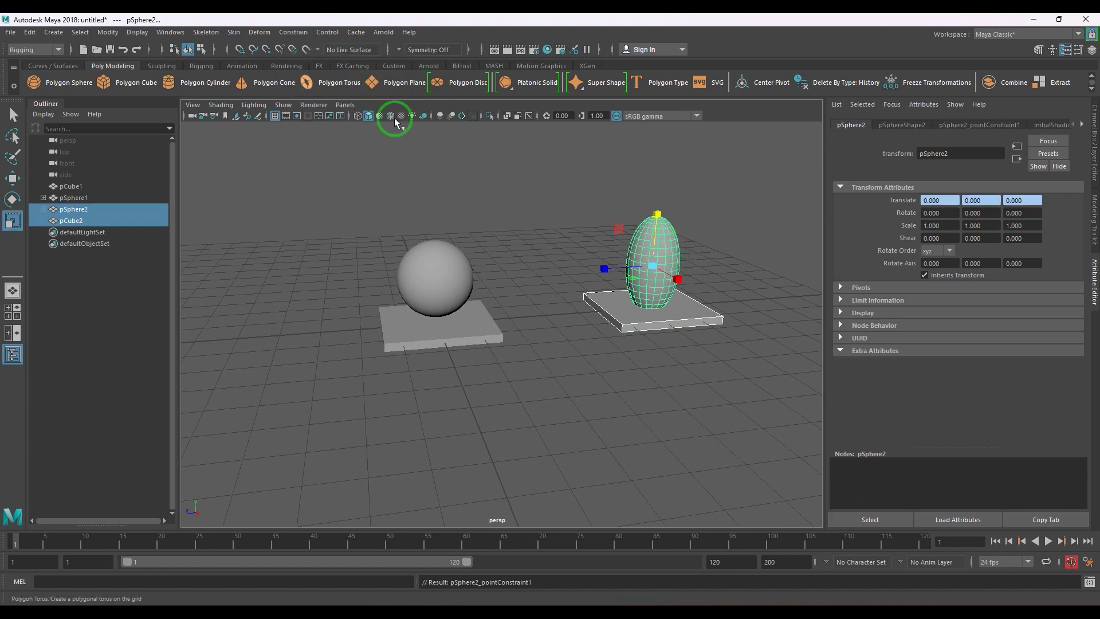
scroll(730, 310, up, 1)
key(ctrl+z)
click(302, 33)
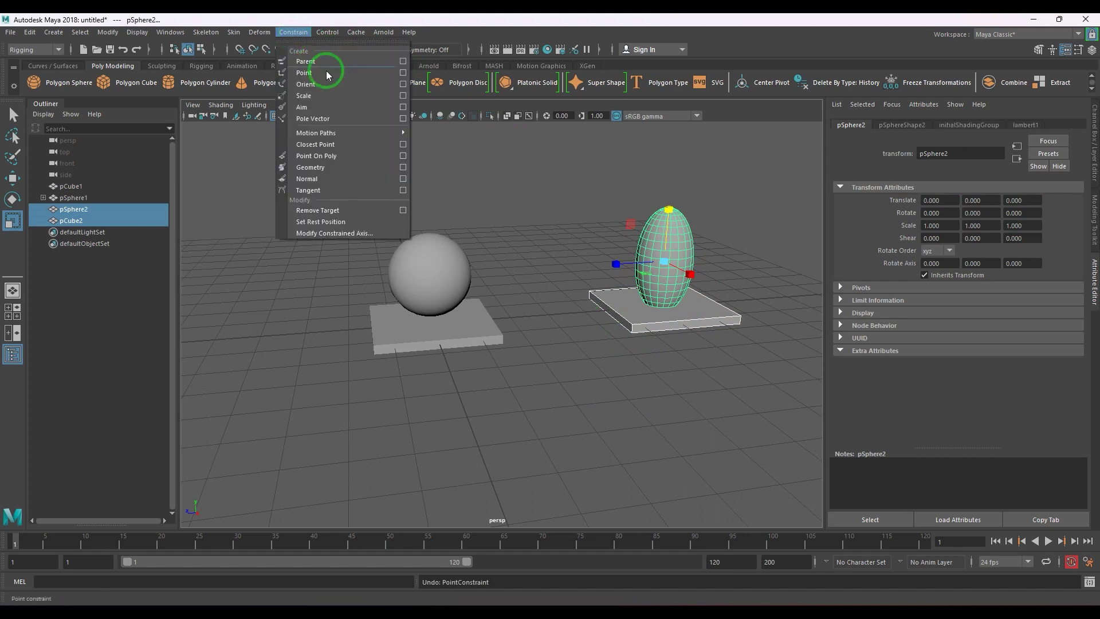
click(394, 75)
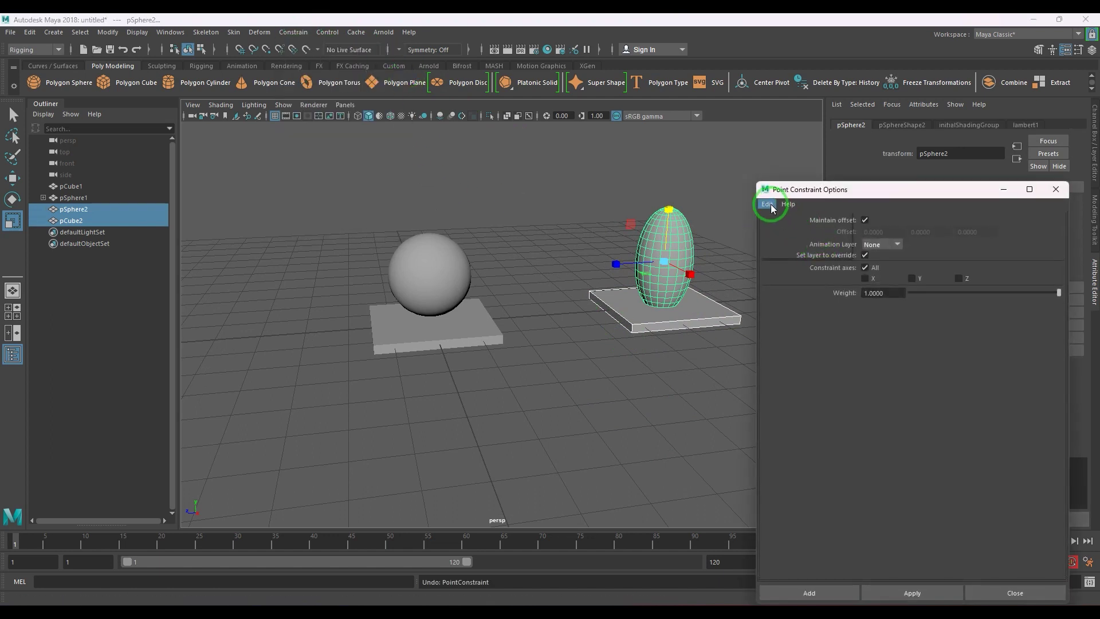
Reset the point constraint settings and apply, then undo it since the egg sank
click(767, 204)
click(793, 228)
drag(878, 189, 911, 260)
click(937, 532)
alt+right_drag(669, 299, 716, 294)
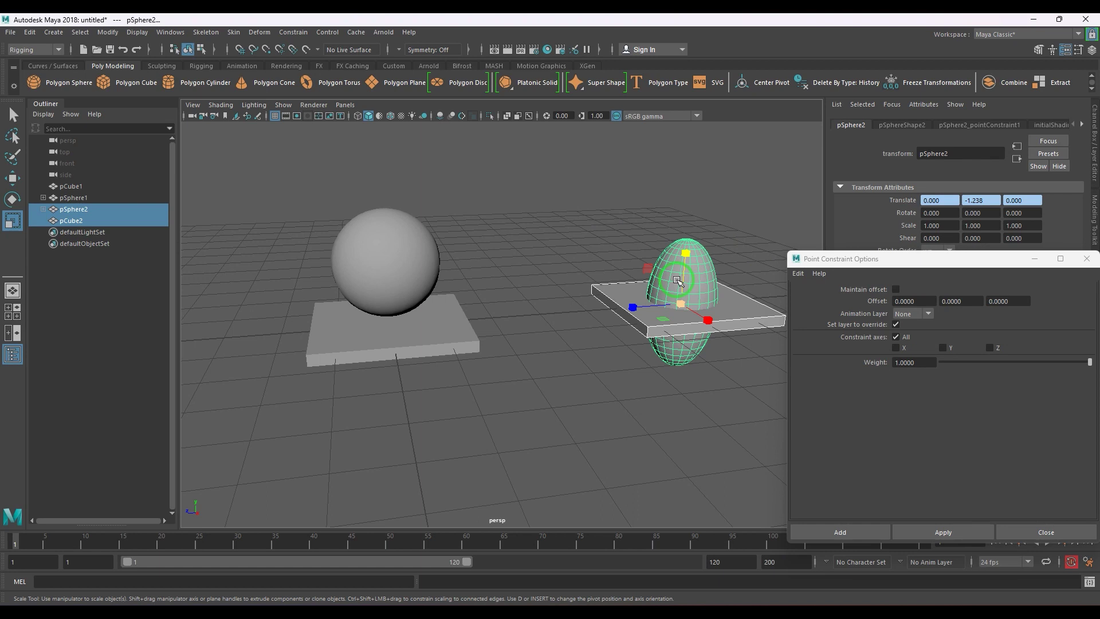
alt+right_drag(664, 374, 678, 397)
key(ctrl+z)
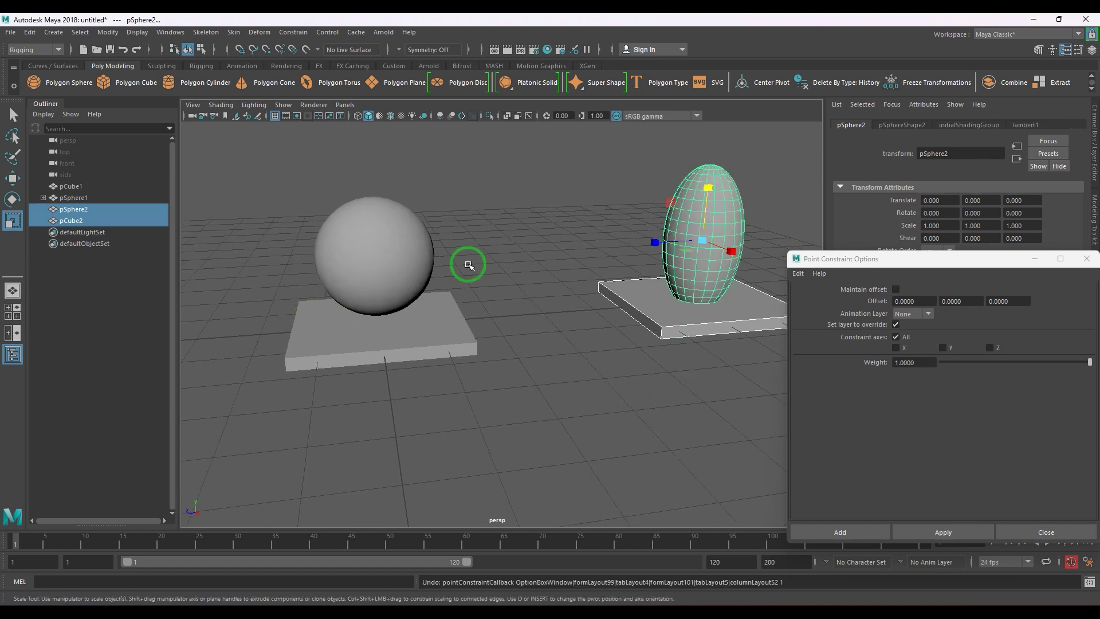
Point-constrain the egg to pCube2 with Maintain offset checked so it stays above
drag(933, 258, 951, 191)
click(912, 222)
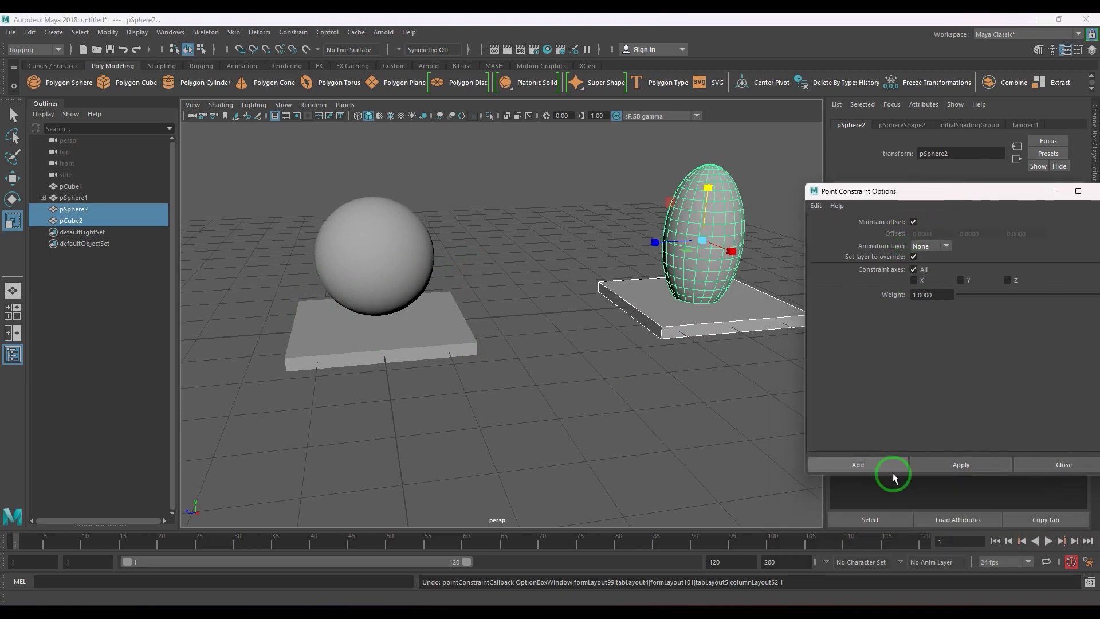
click(889, 467)
click(587, 387)
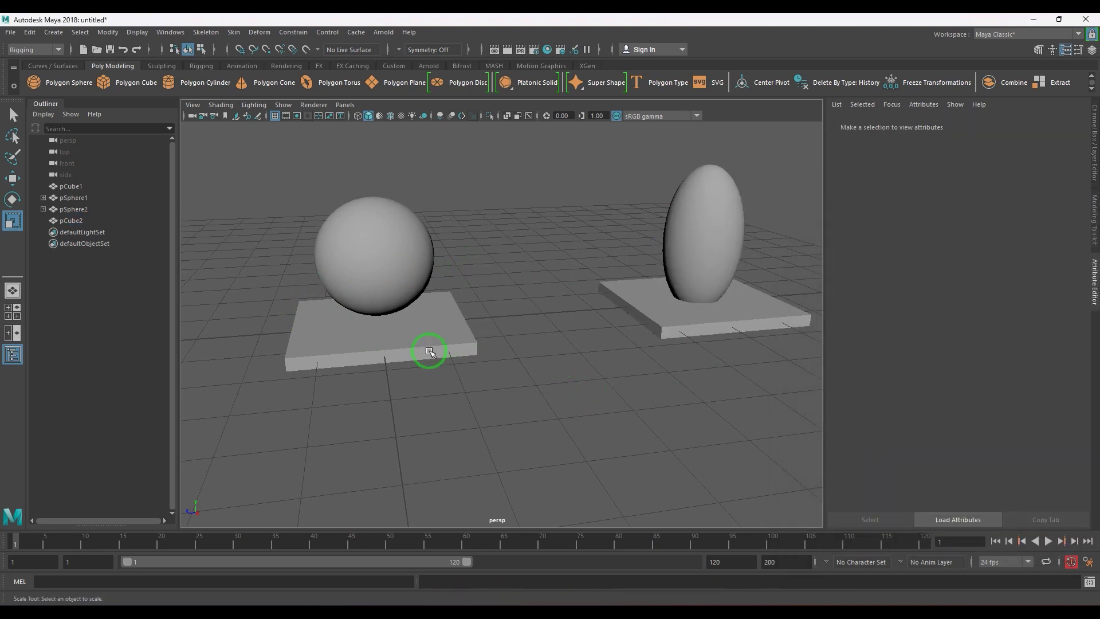
Move both bases to test that the spheres follow, then undo the move
click(429, 356)
shift+click(662, 331)
key(w)
mouse_move(663, 266)
middle_down()
mouse_move(645, 258)
mouse_move(697, 246)
mouse_move(589, 273)
mouse_move(659, 285)
mouse_move(687, 269)
mouse_move(481, 363)
mouse_move(663, 270)
mouse_move(636, 248)
mouse_move(594, 376)
mouse_move(579, 252)
mouse_move(678, 269)
middle_up()
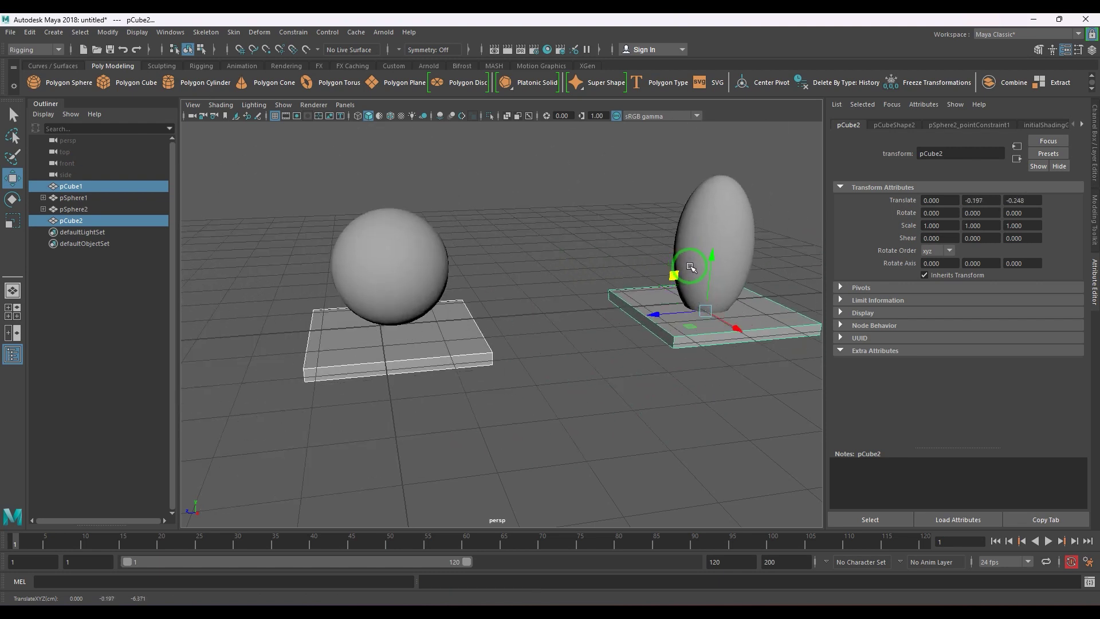
key(ctrl+z)
Select pCube2 and then the egg sphere for constraining
click(677, 378)
click(690, 334)
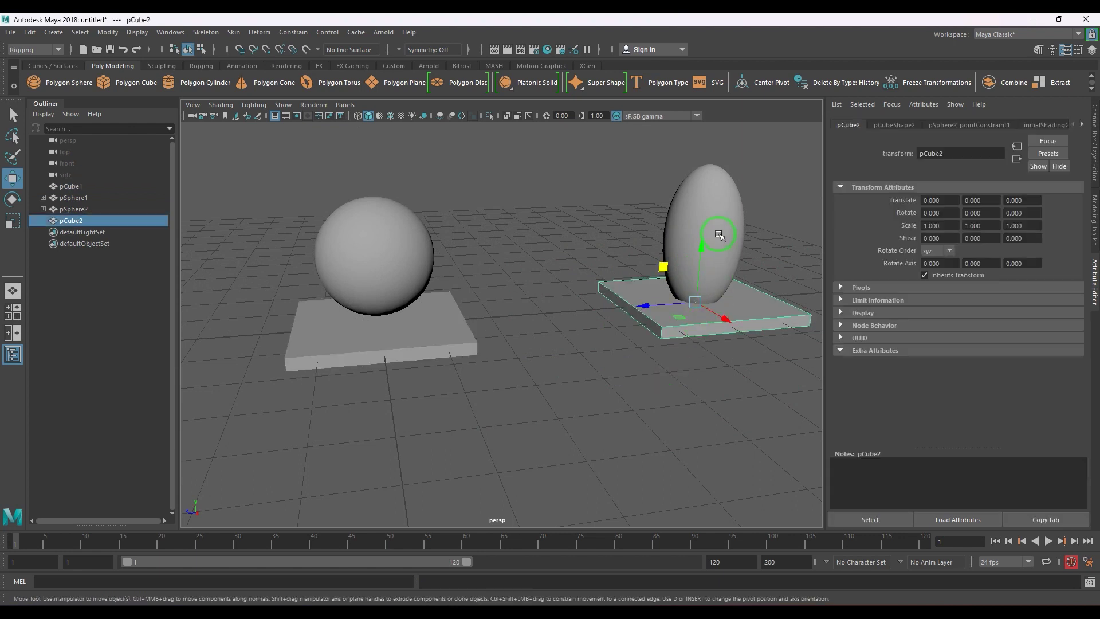
shift+click(717, 236)
click(293, 32)
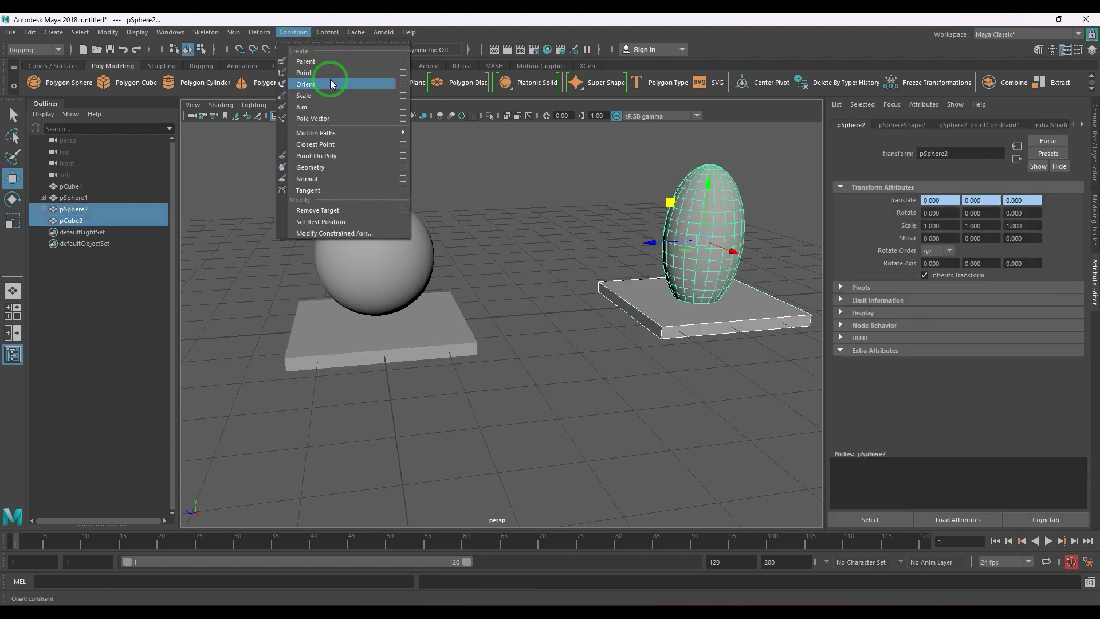
Orient-constrain the egg to pCube2, then select both pCube1 and pCube2
click(362, 83)
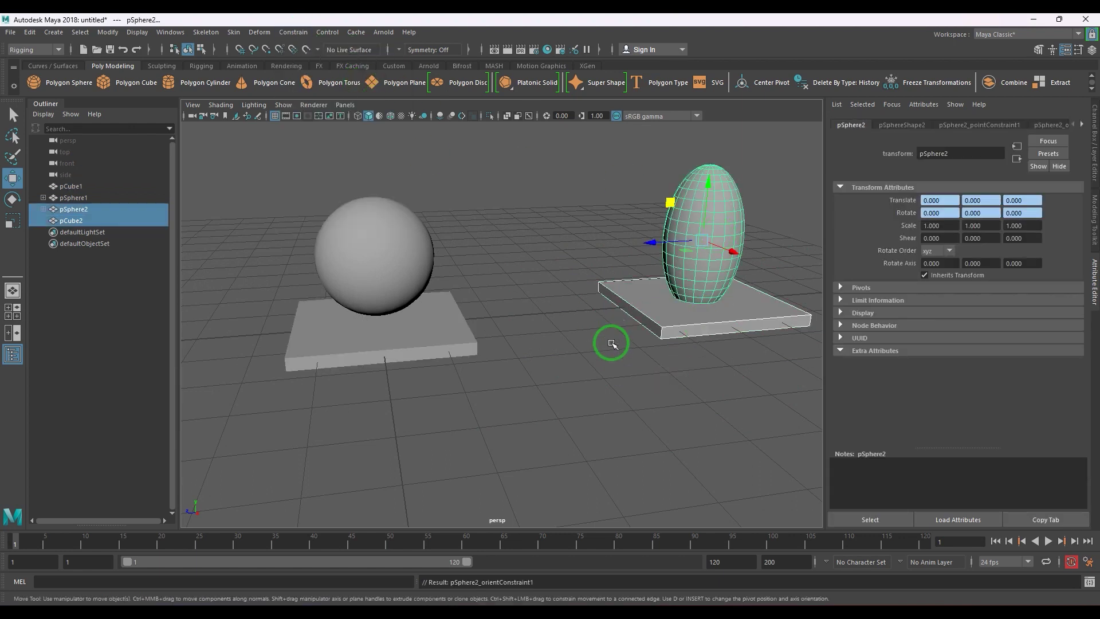
click(616, 380)
alt+right_drag(616, 380, 489, 353)
alt+middle_drag(488, 353, 413, 368)
click(412, 369)
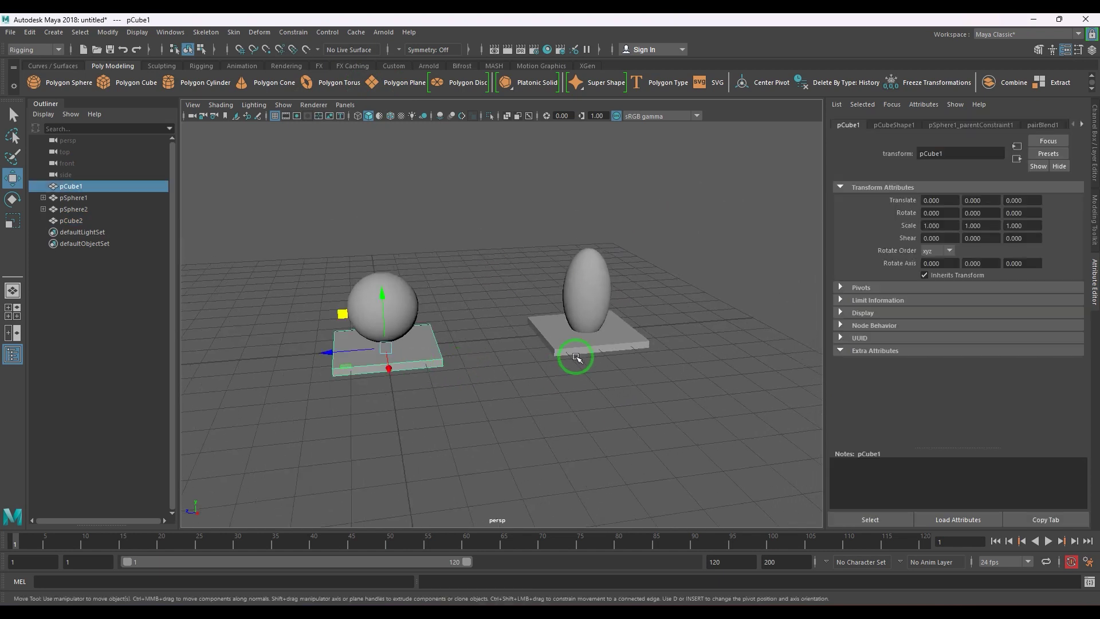
shift+click(580, 345)
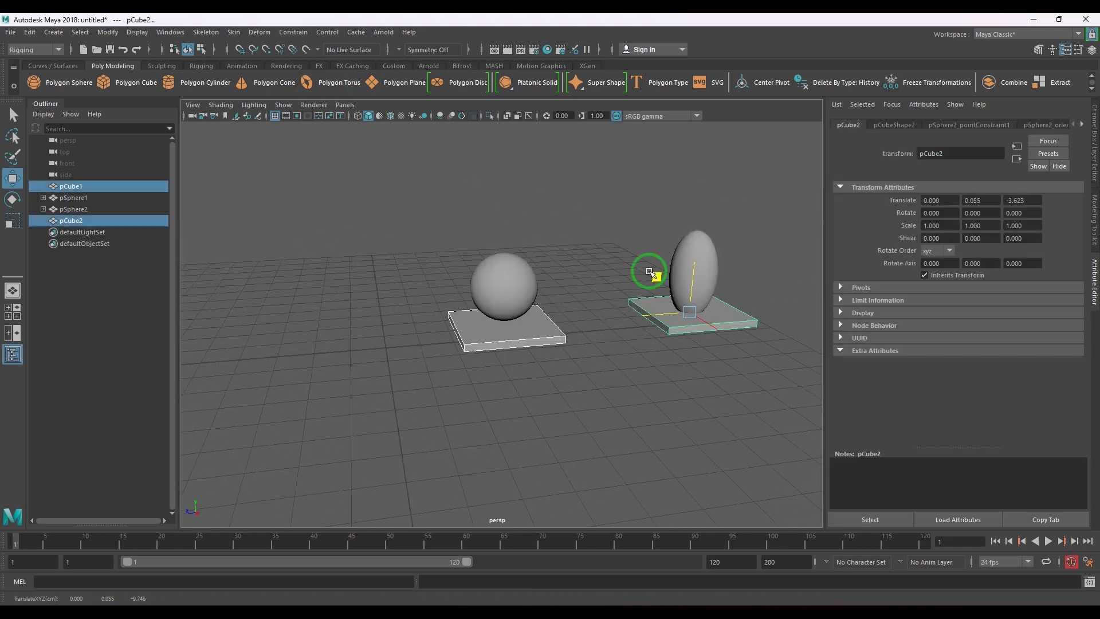
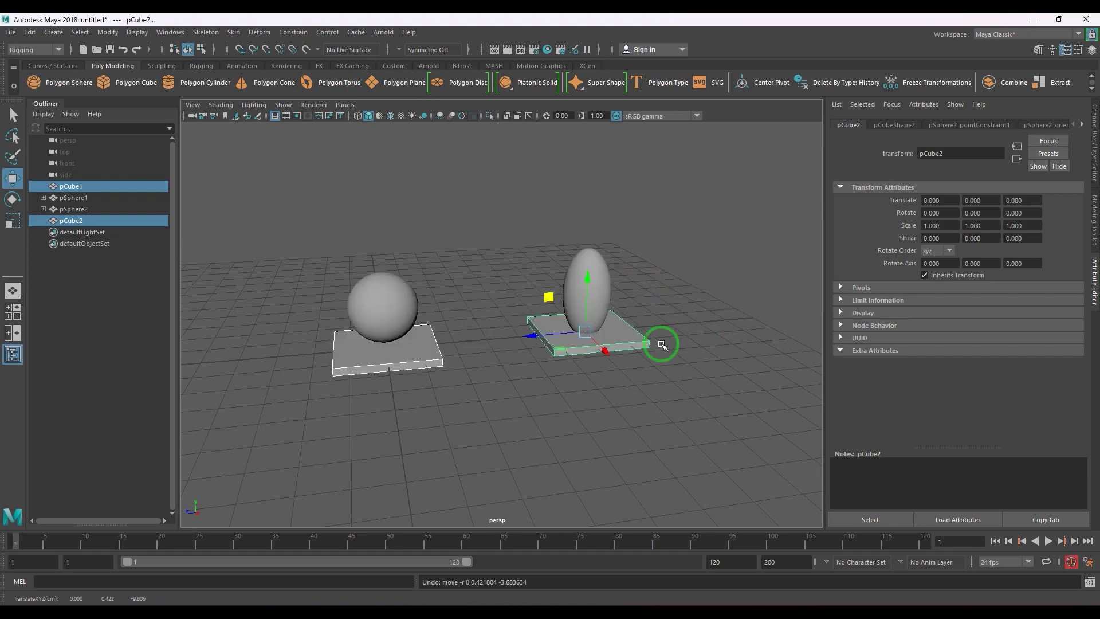
Rotate both bases around X, standing them upright and tilting them back toward flat
key(e)
drag(579, 329, 531, 358)
alt+drag(359, 408, 383, 334)
alt+right_drag(383, 334, 526, 374)
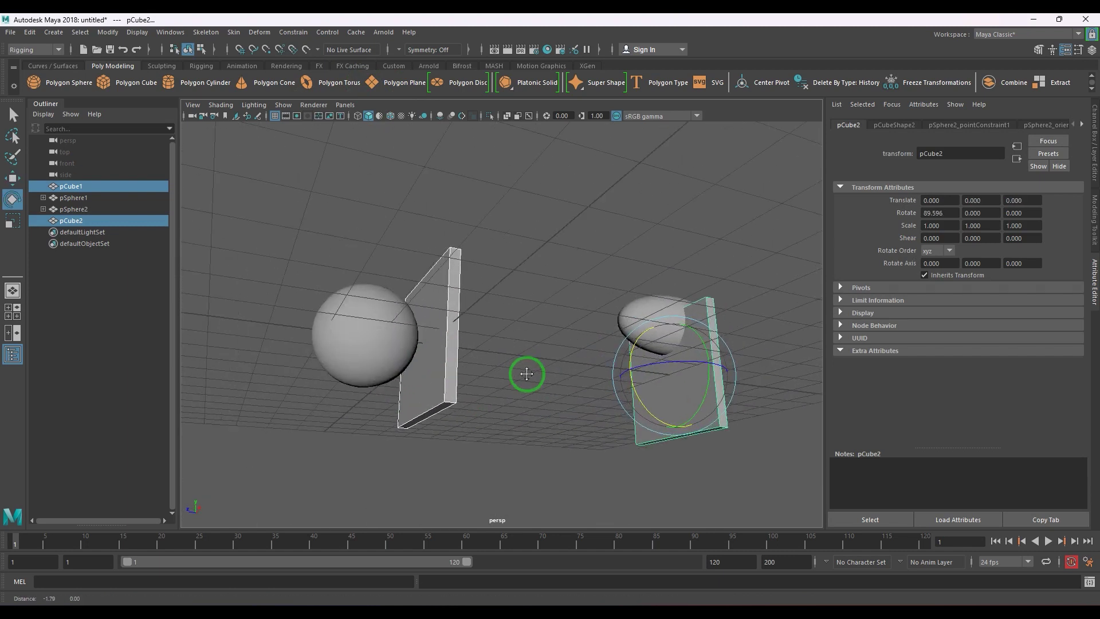
alt+drag(526, 373, 465, 393)
drag(623, 360, 678, 327)
Undo the tilt, then tilt the right base alone to test the egg and undo
key(ctrl+z)
click(752, 269)
click(763, 356)
click(734, 286)
click(778, 250)
click(732, 363)
drag(659, 366, 617, 406)
key(ctrl+z)
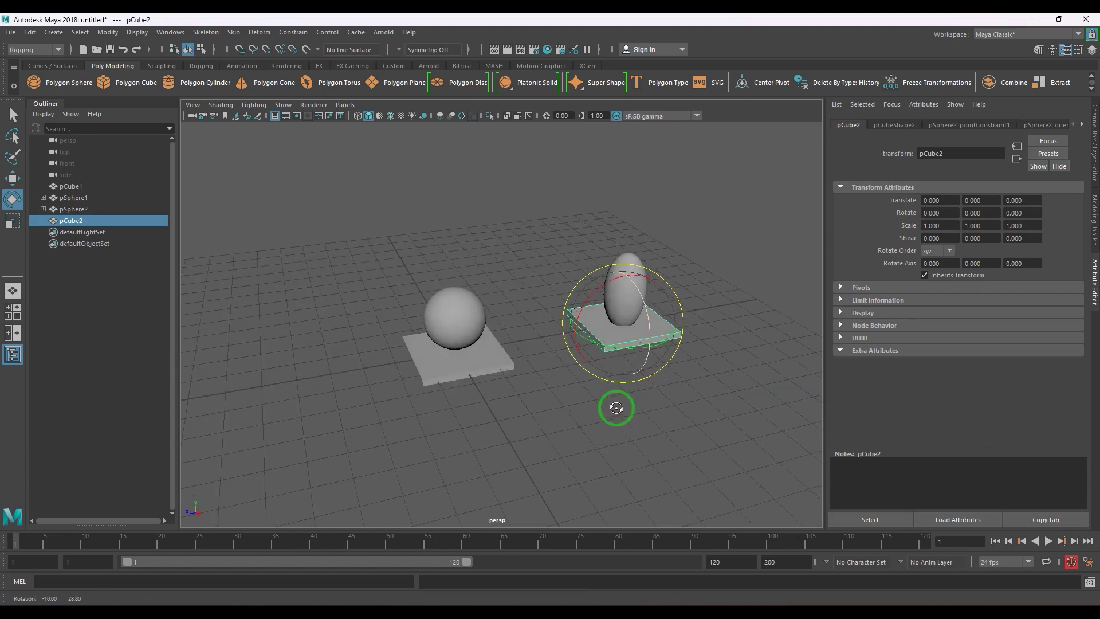
Rotate both bases upright together as a test, then undo the rotation
click(487, 377)
shift+click(636, 347)
drag(601, 343, 624, 306)
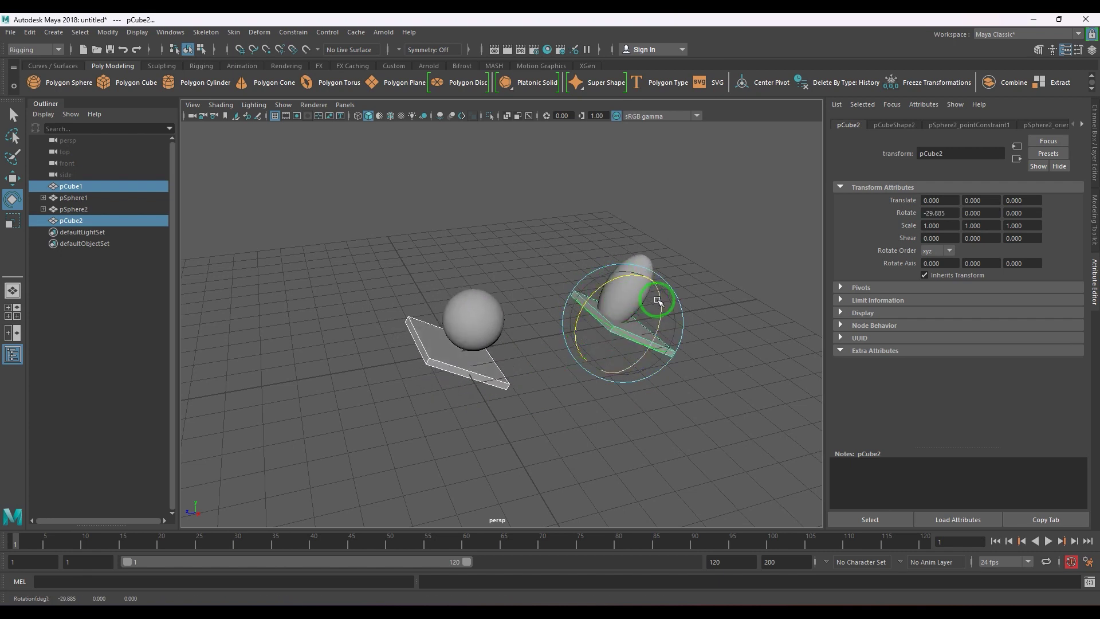
key(ctrl+z)
click(521, 398)
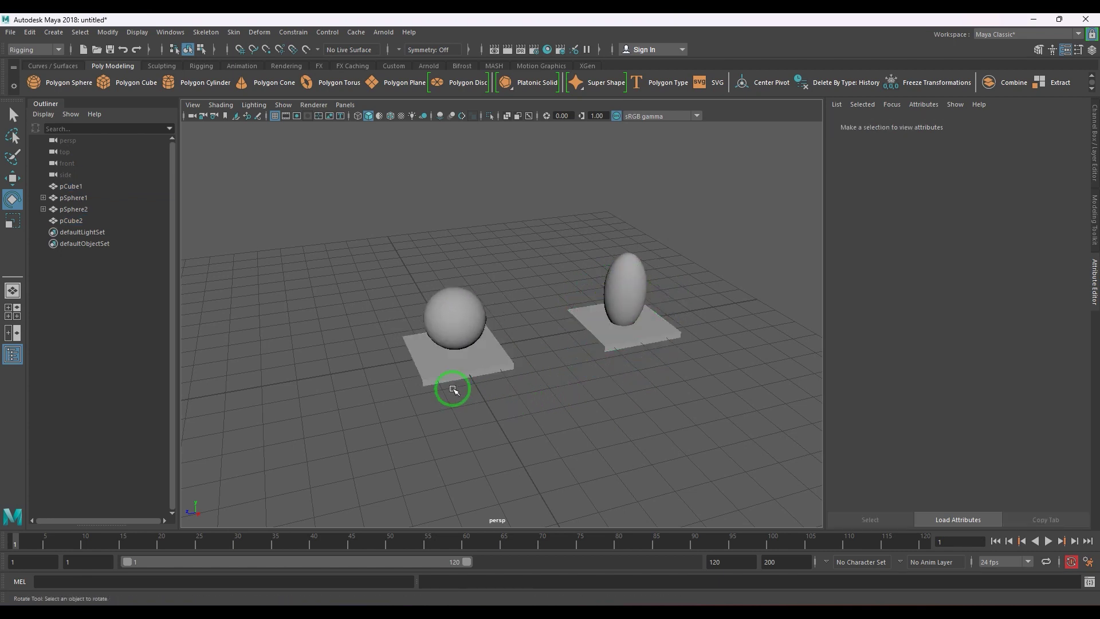
Move the left base, then the right base, undoing each test move
click(457, 389)
key(w)
drag(421, 326, 367, 302)
key(ctrl+z)
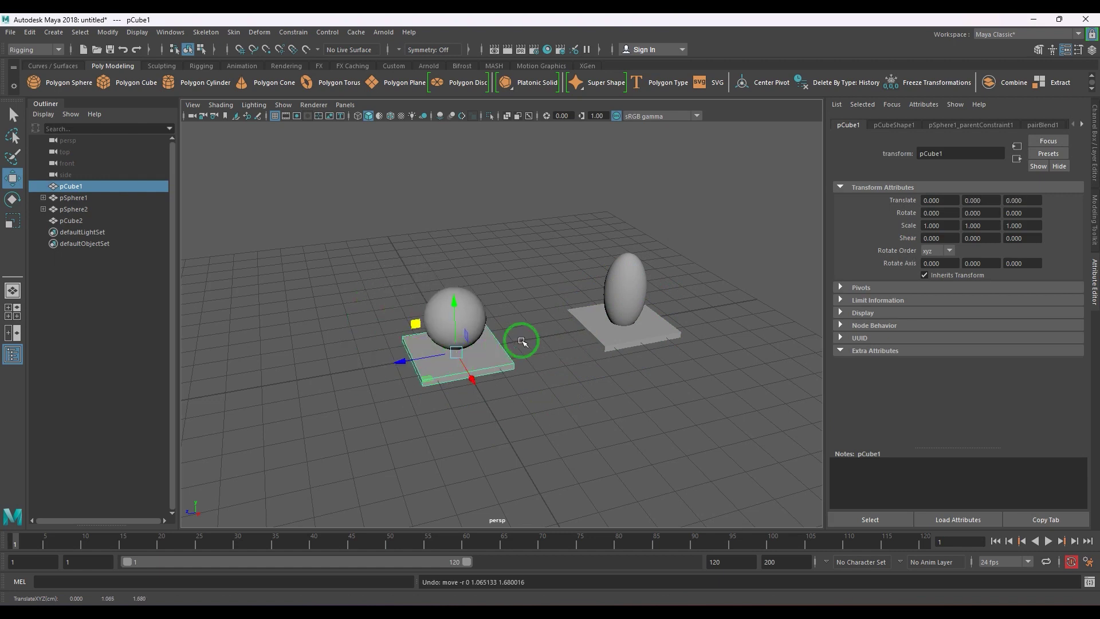
click(578, 332)
click(601, 331)
mouse_move(622, 322)
mouse_down()
mouse_move(569, 307)
mouse_move(609, 312)
mouse_up()
key(ctrl+z)
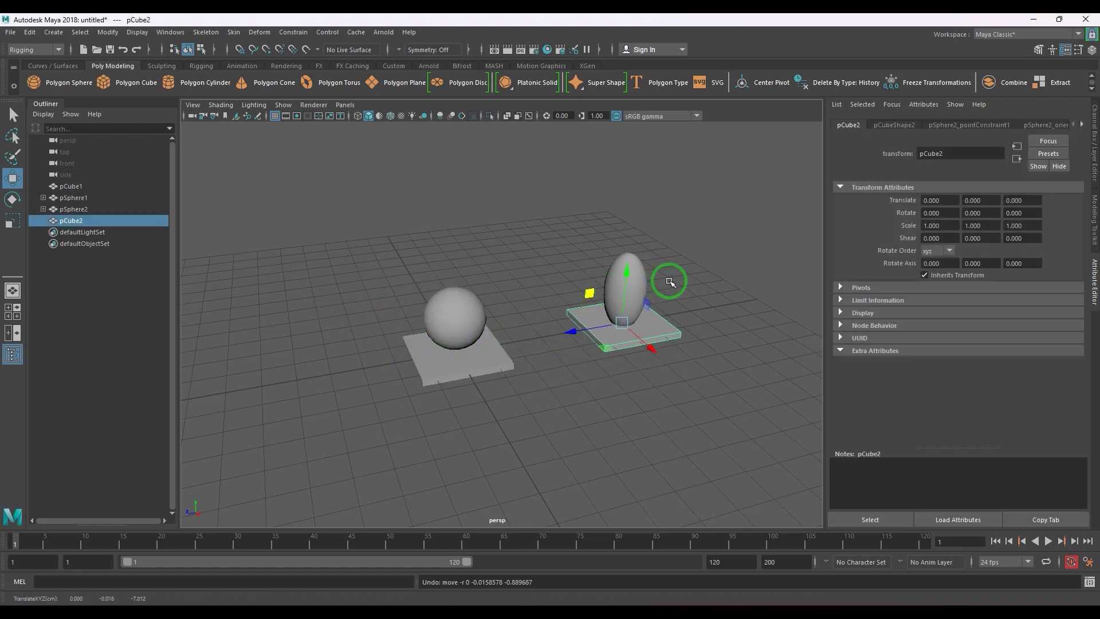
Move both bases together, undo it, deselect, and orbit the view
click(551, 385)
click(594, 350)
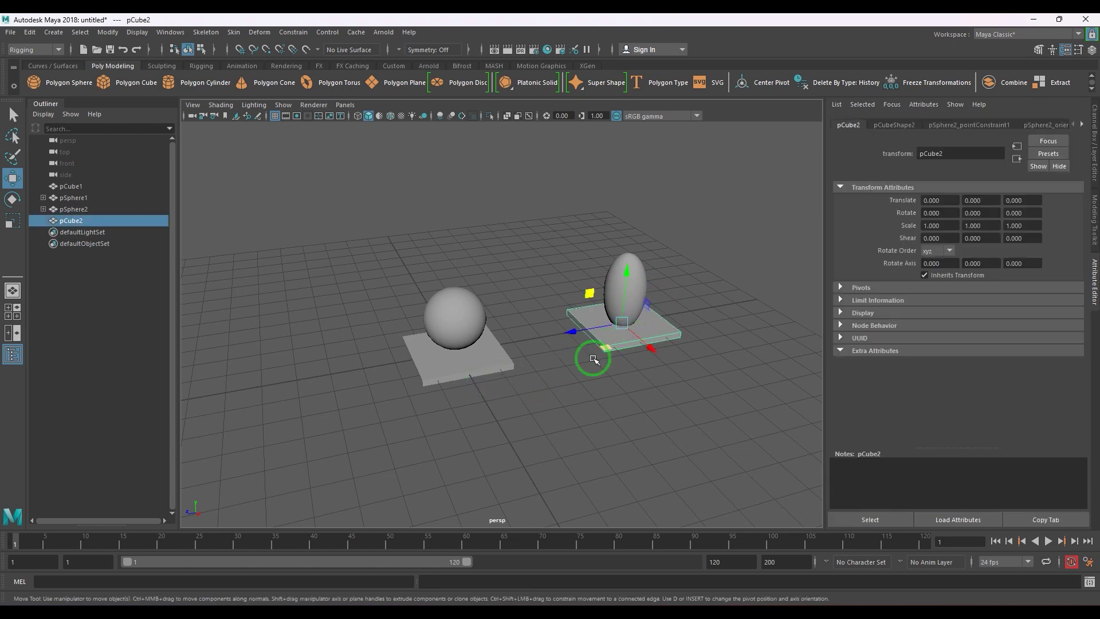
click(482, 373)
shift+click(611, 347)
drag(590, 293, 586, 249)
key(ctrl+z)
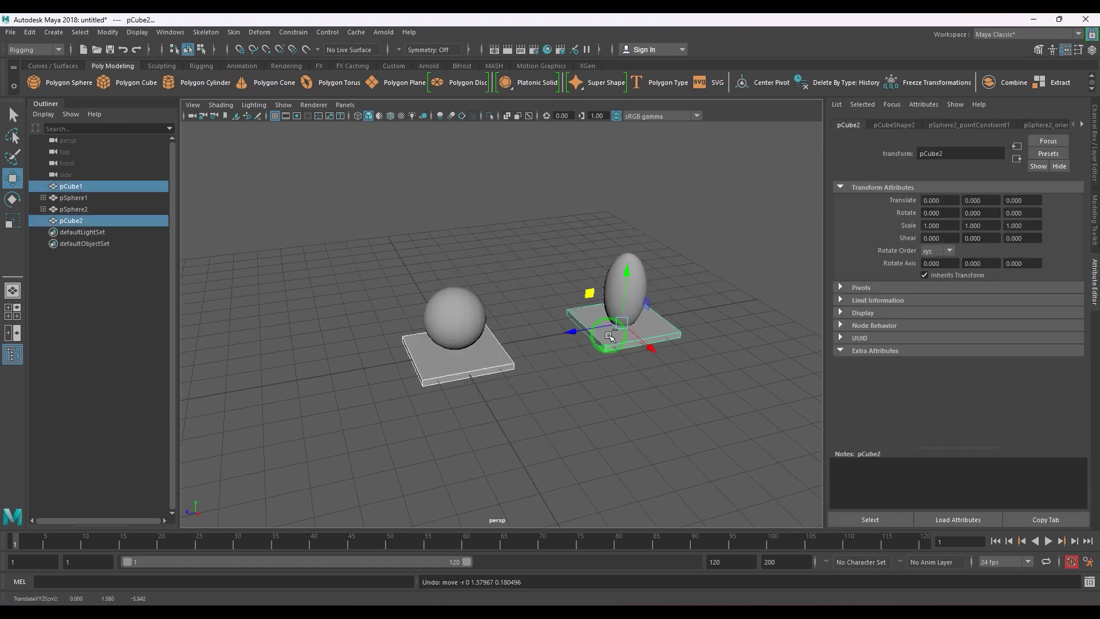
click(609, 400)
alt+drag(609, 401, 543, 383)
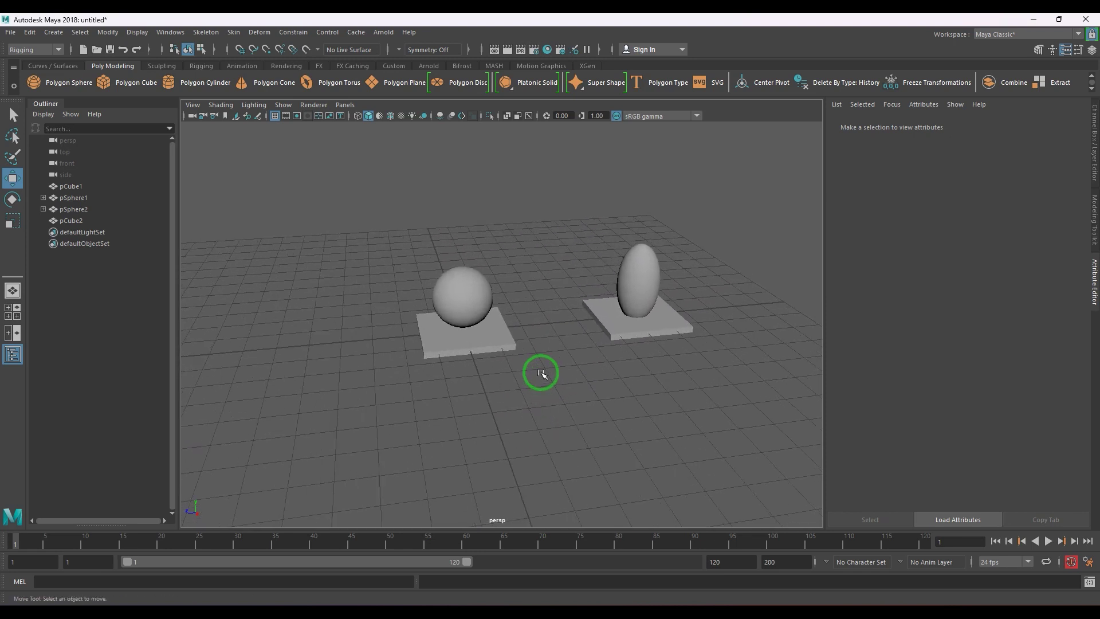
Scale-constrain the sphere to the left base pCube1
click(502, 336)
shift+click(489, 296)
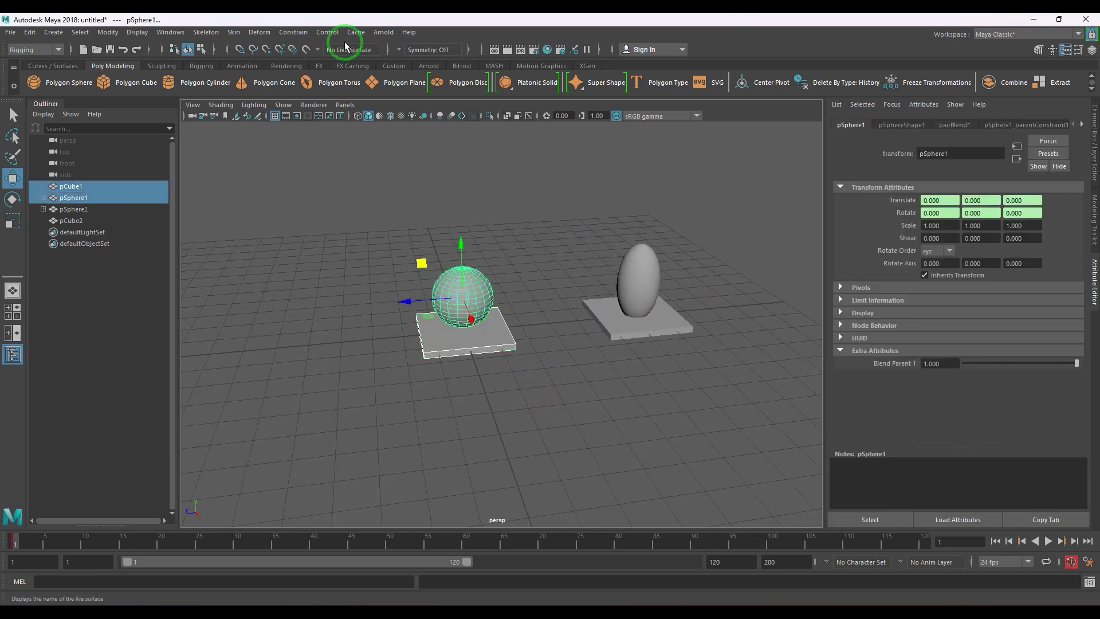
click(293, 32)
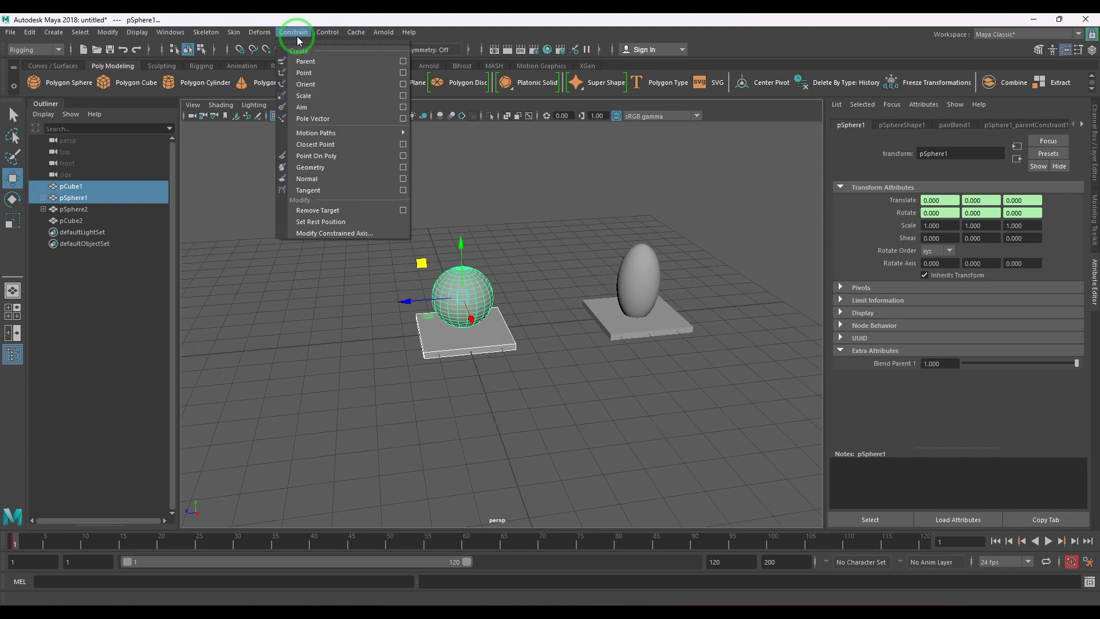
click(337, 96)
click(417, 235)
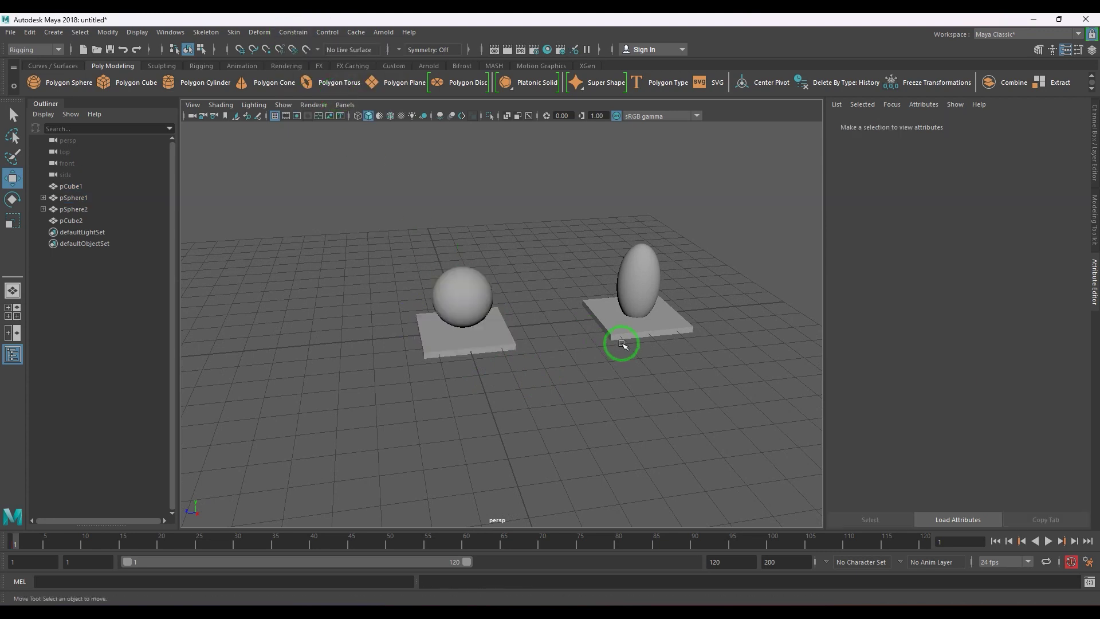
Scale-constrain the egg to the right base pCube2, then select both bases
click(630, 322)
shift+click(638, 256)
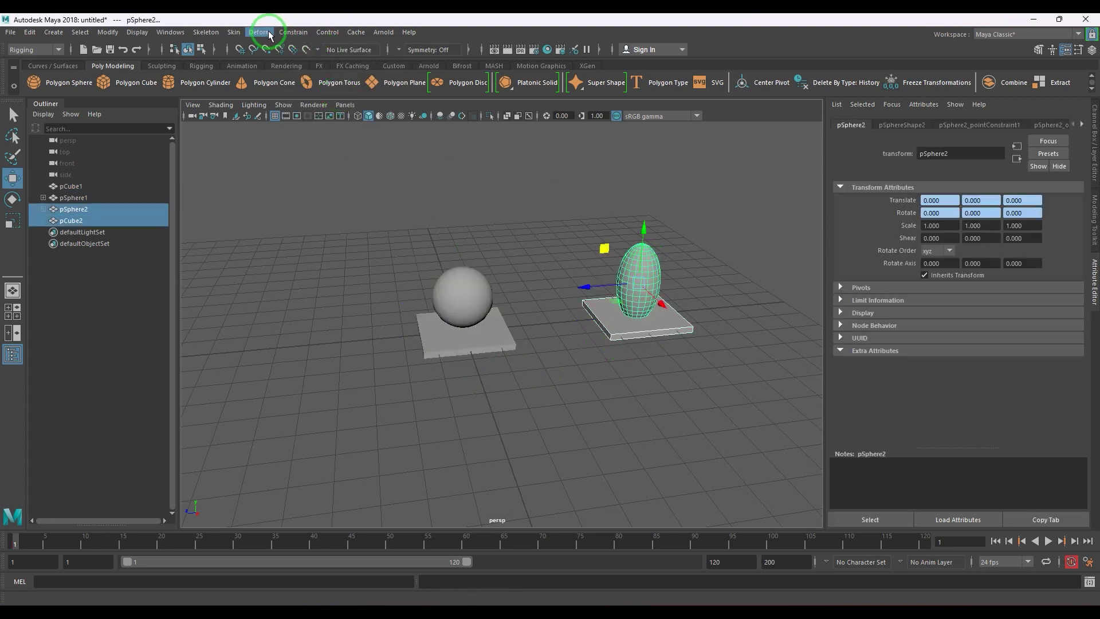
click(293, 32)
click(309, 95)
click(480, 409)
click(477, 351)
shift+click(611, 338)
key(r)
drag(634, 315, 704, 342)
alt+drag(705, 346, 649, 317)
alt+drag(470, 311, 458, 336)
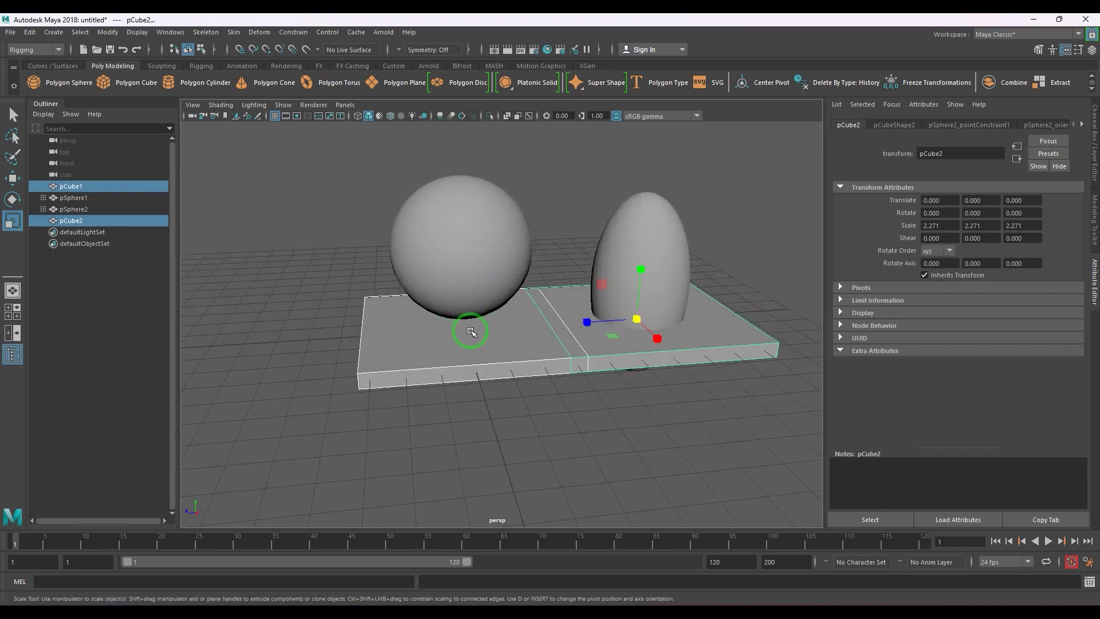
key(ctrl+z)
click(460, 370)
click(460, 349)
key(w)
drag(419, 297, 297, 271)
key(ctrl+z)
key(r)
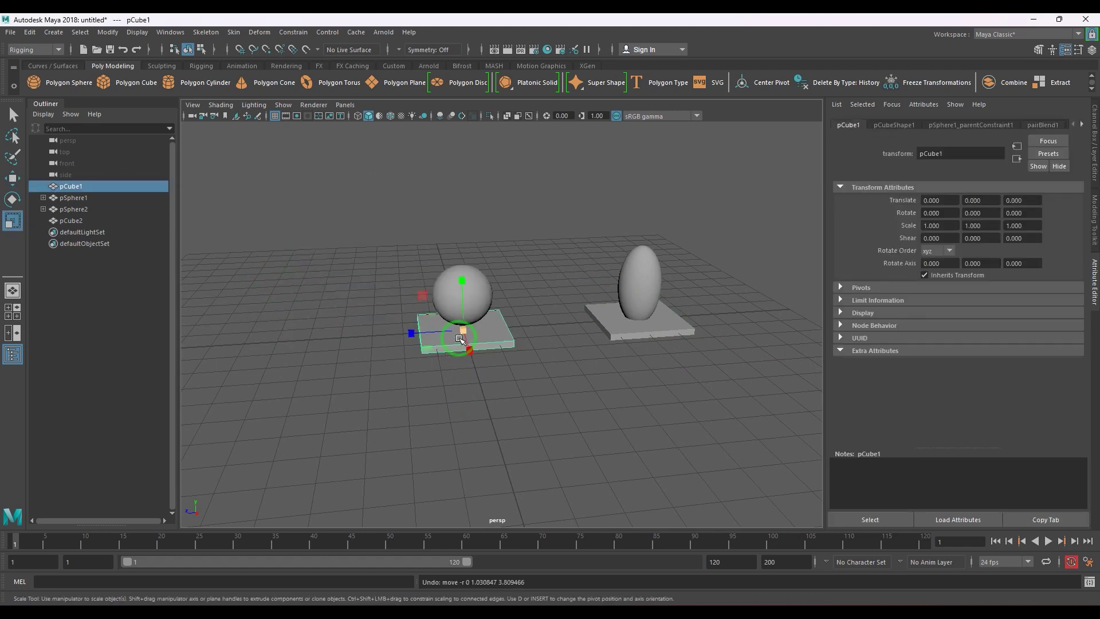
drag(456, 325, 553, 345)
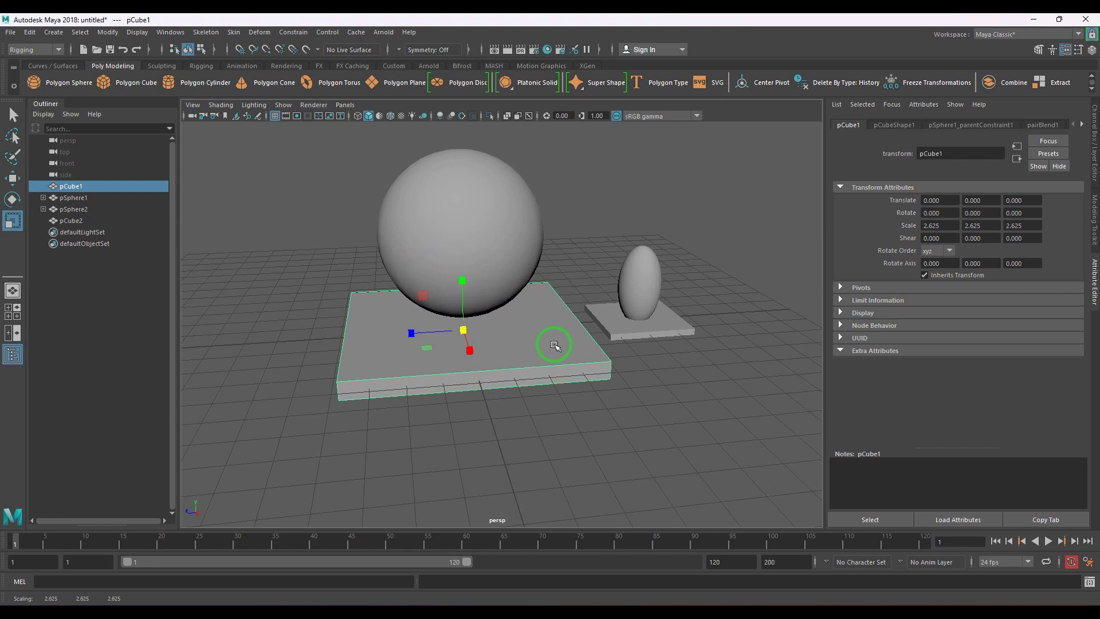
key(ctrl+z)
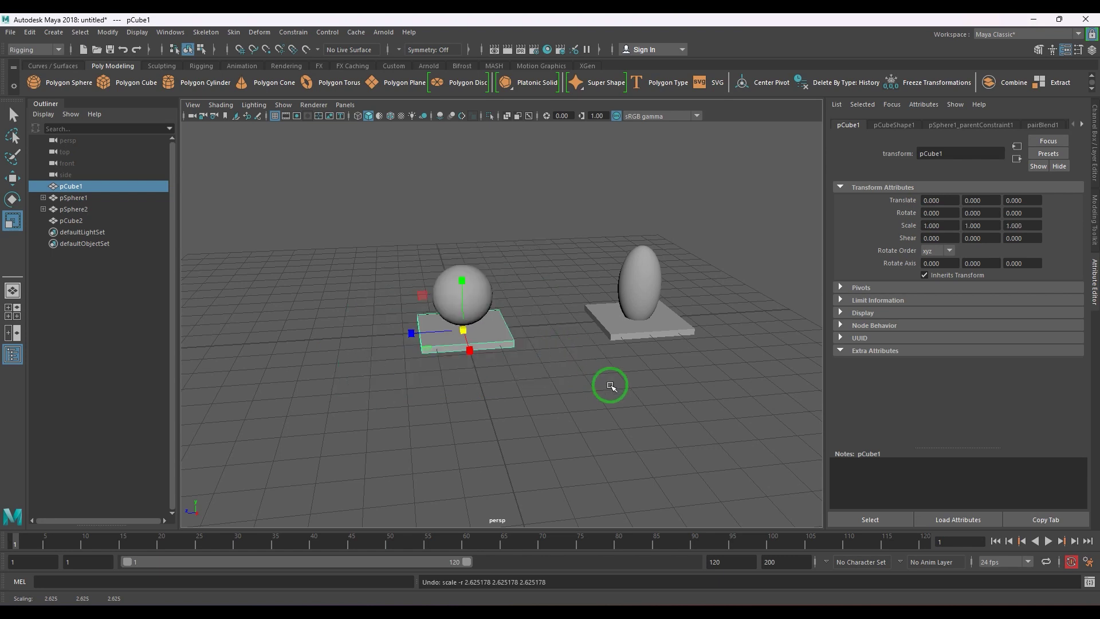
click(610, 385)
click(631, 327)
drag(634, 317, 720, 343)
alt+drag(709, 386, 674, 356)
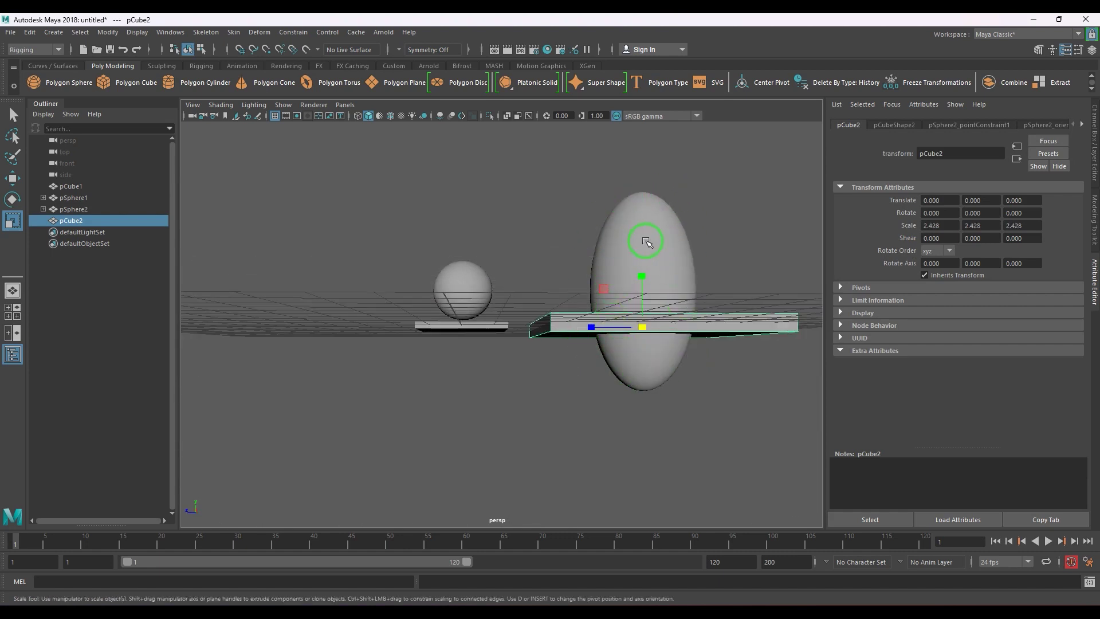
key(ctrl+z)
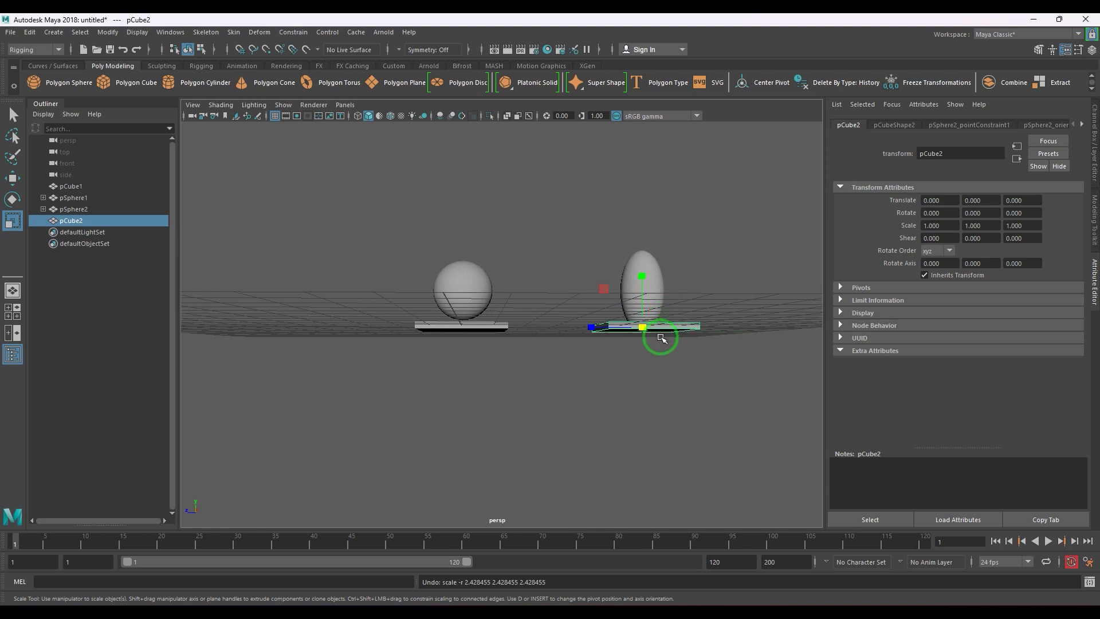
alt+drag(661, 338, 606, 373)
click(506, 393)
click(486, 337)
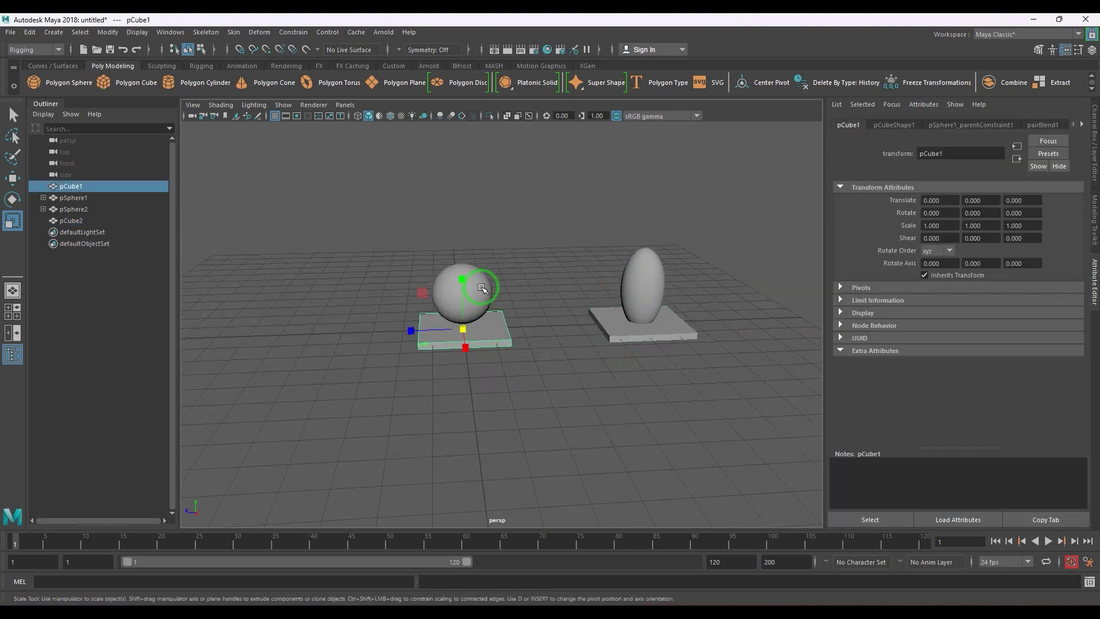
click(624, 338)
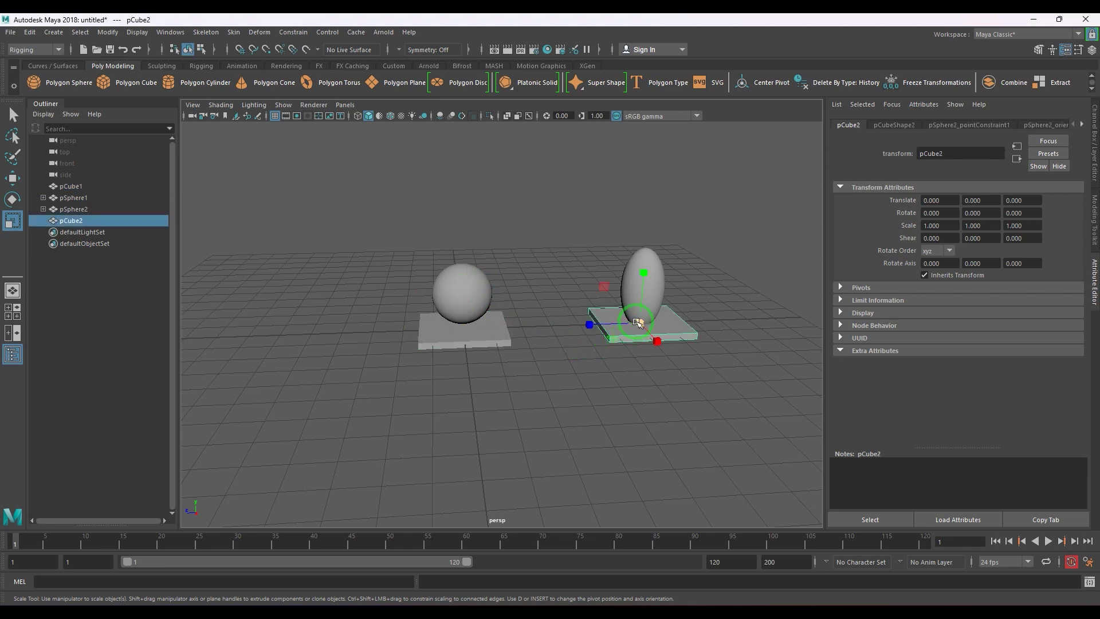
click(641, 295)
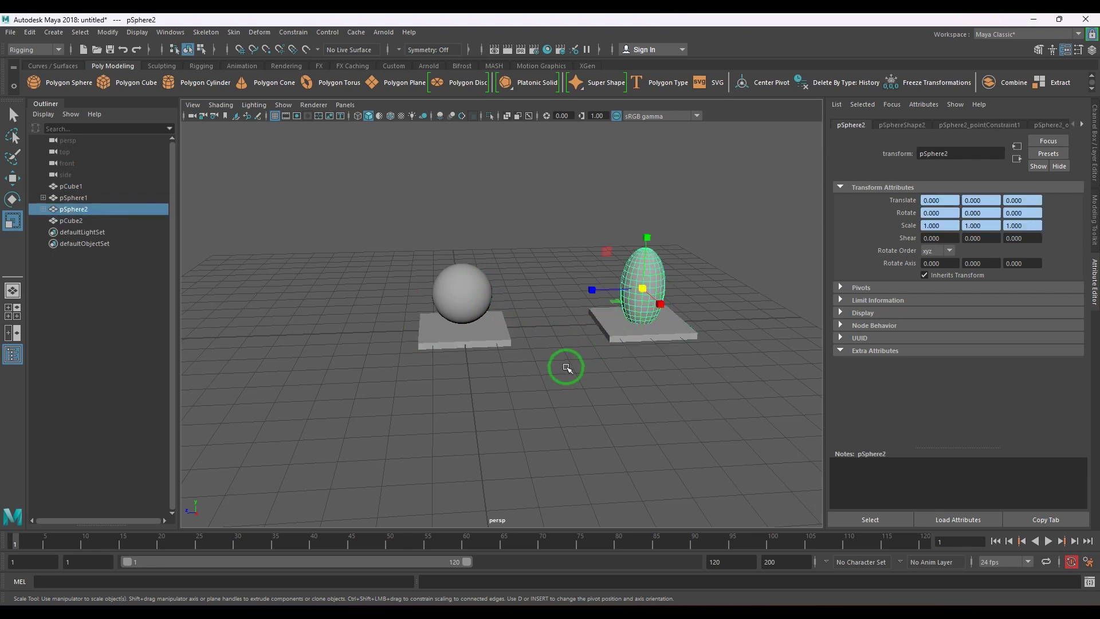
click(519, 335)
click(498, 338)
drag(463, 329, 543, 329)
mouse_move(543, 330)
middle_down()
mouse_move(510, 326)
mouse_move(543, 327)
middle_up()
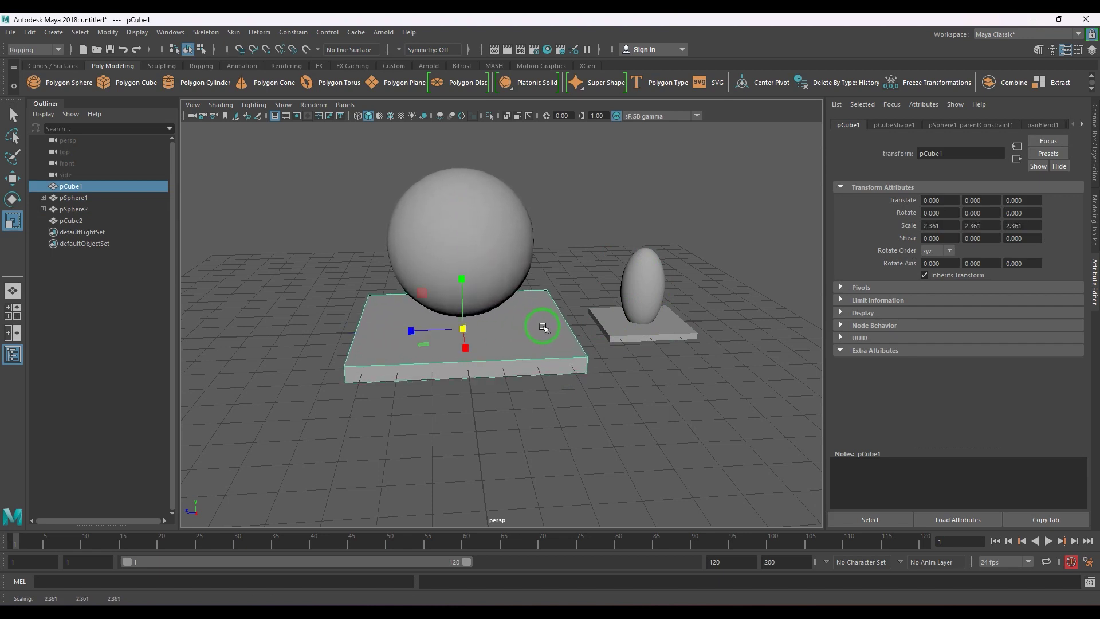
key(ctrl+z)
click(635, 348)
drag(639, 324, 721, 327)
alt+drag(673, 425, 571, 341)
key(ctrl+z)
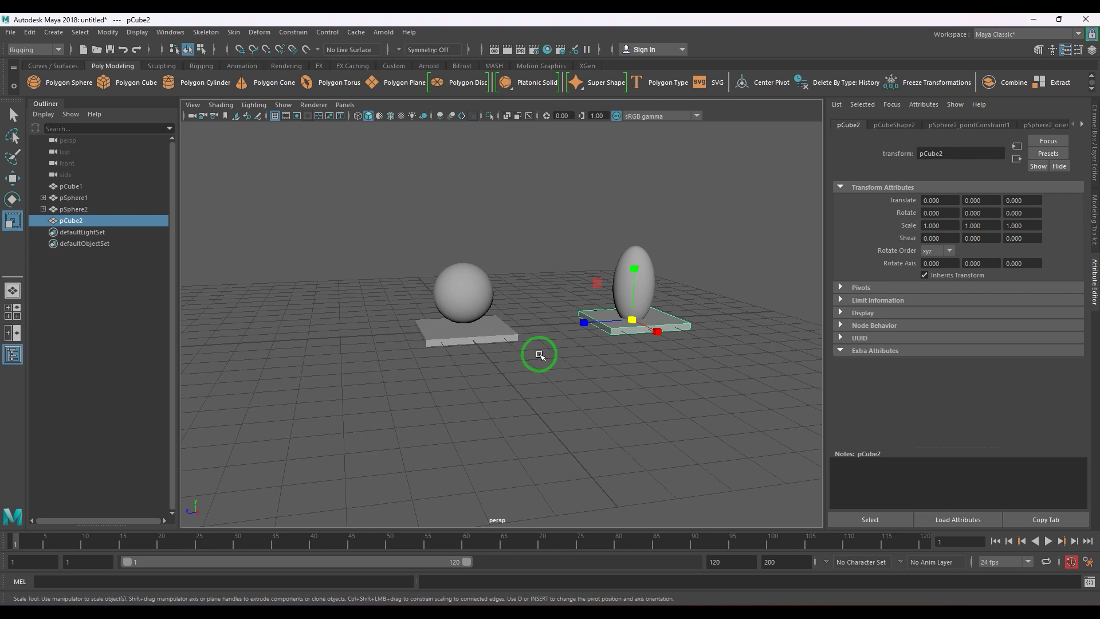
click(518, 411)
Select the sphere and switch the side panel to the Channel Box
click(492, 294)
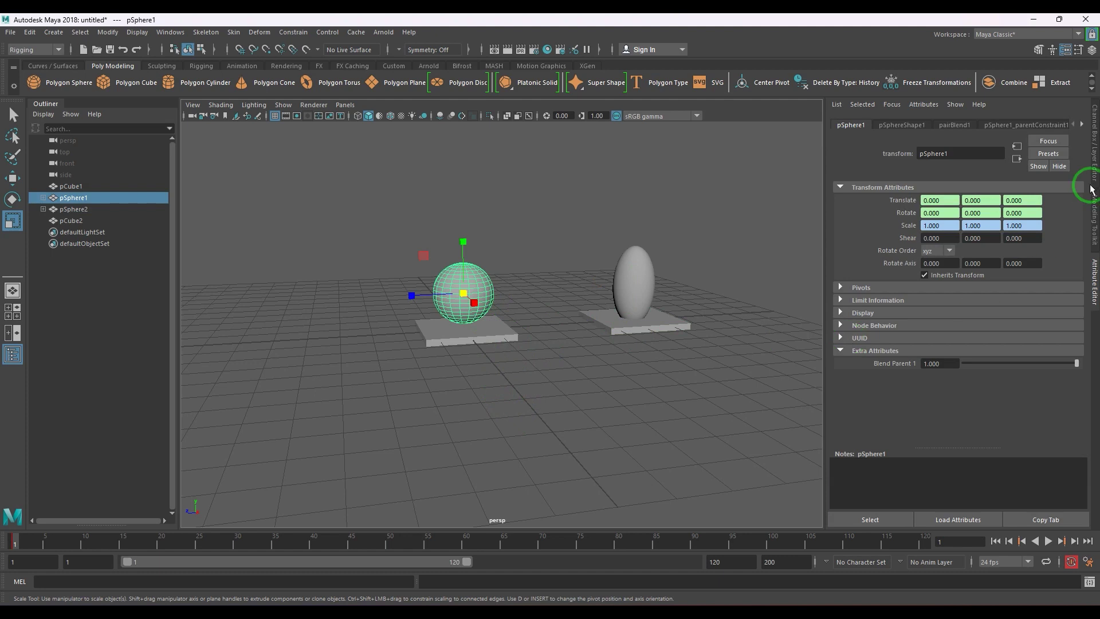
click(1093, 161)
drag(1024, 147, 1029, 182)
Select the egg and expand its point and orient constraint details
click(706, 263)
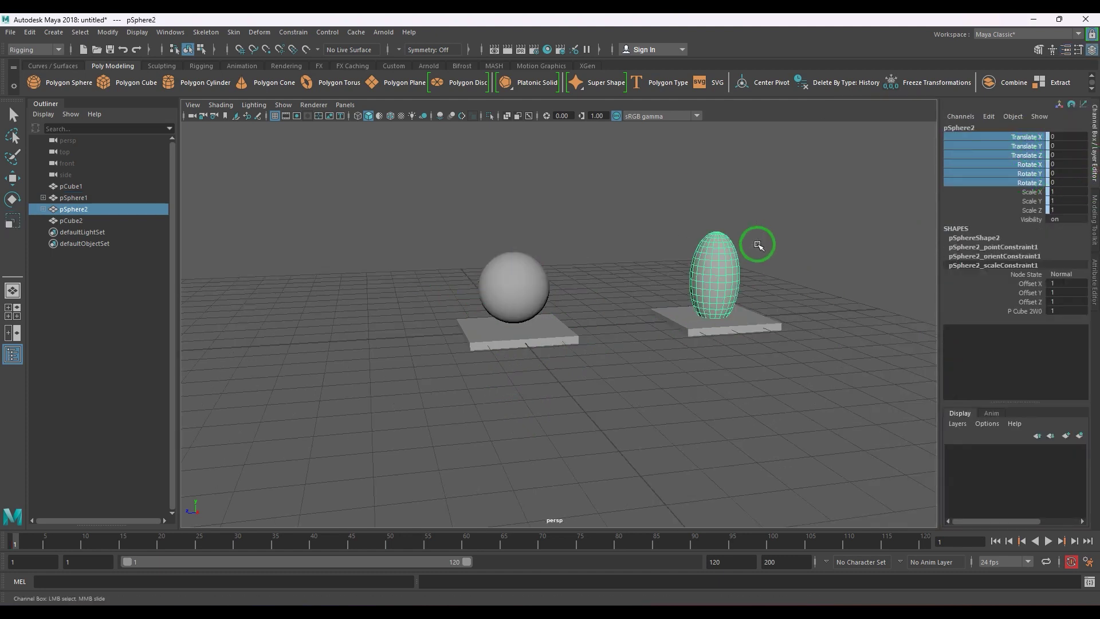
drag(1023, 142, 1029, 182)
click(1008, 246)
key(r)
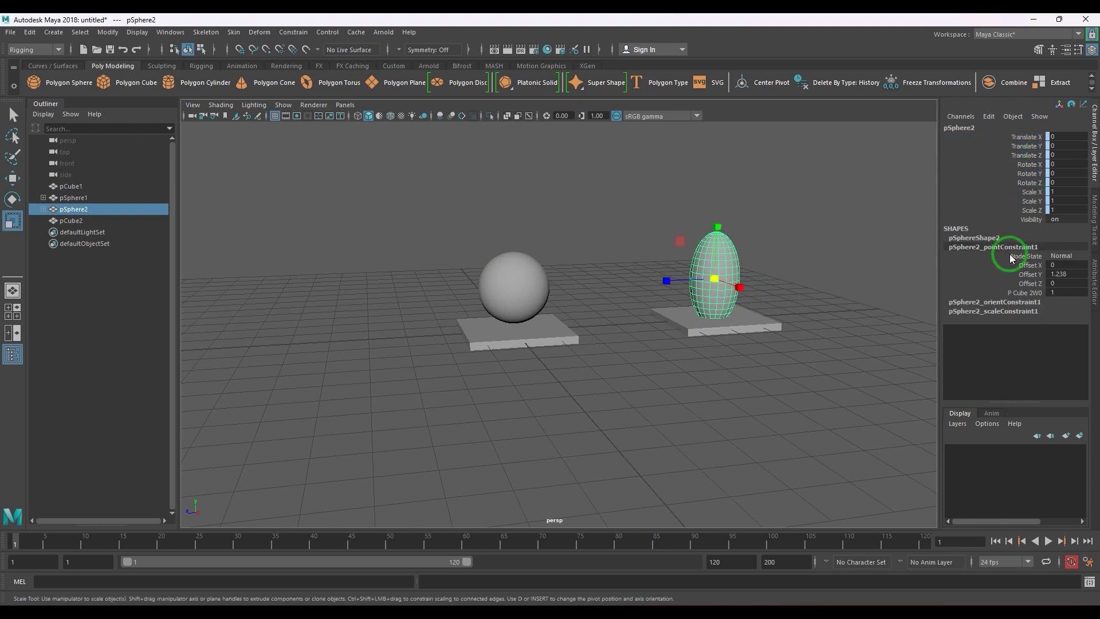
click(996, 301)
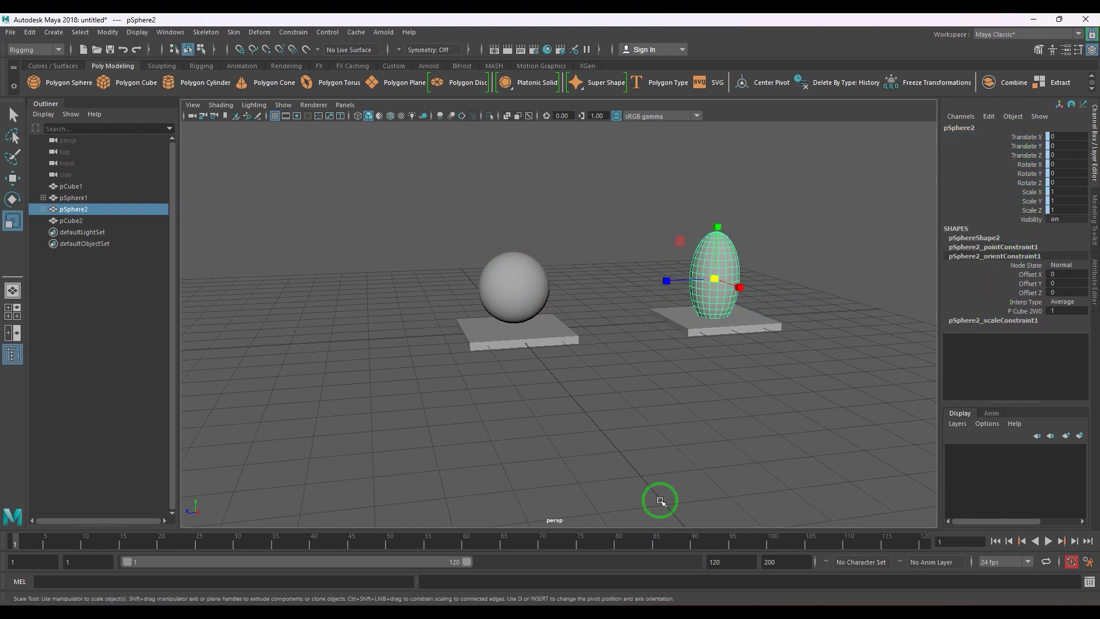
click(582, 393)
click(545, 322)
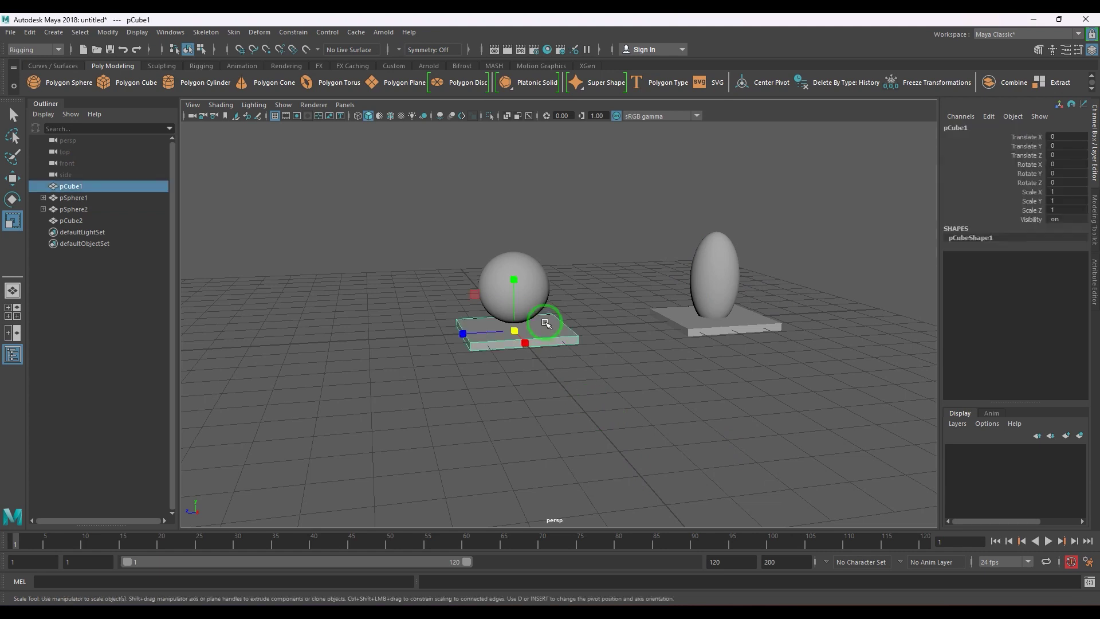
Duplicate the left base and its sphere and move the copies to the left
alt+drag(511, 373, 516, 388)
click(517, 389)
click(504, 345)
key(w)
shift+click(537, 276)
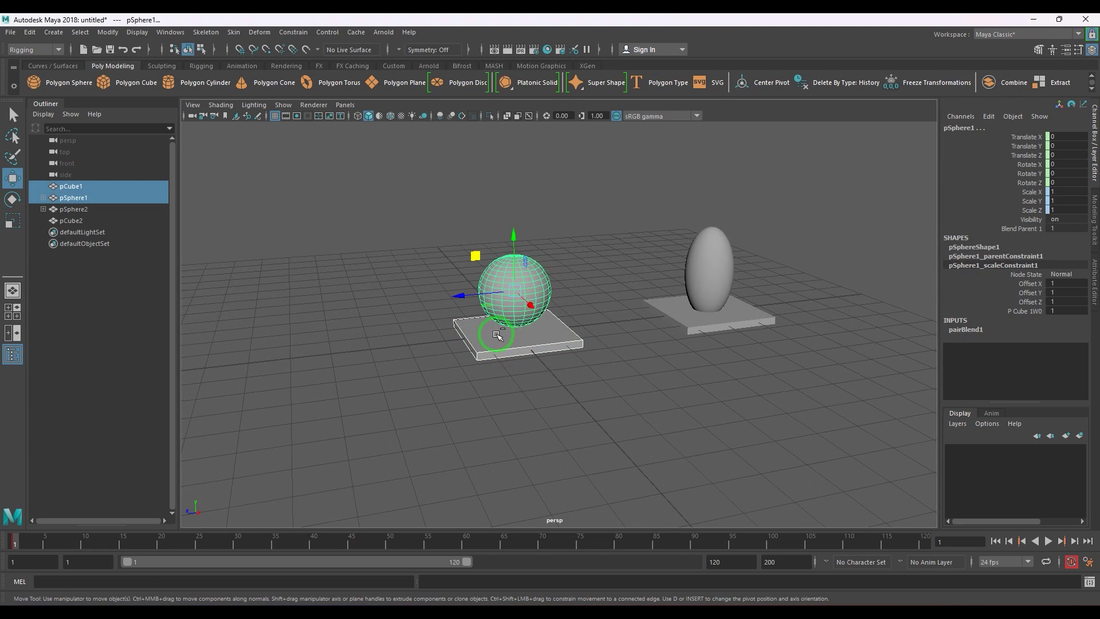
key(ctrl+d)
drag(458, 295, 277, 309)
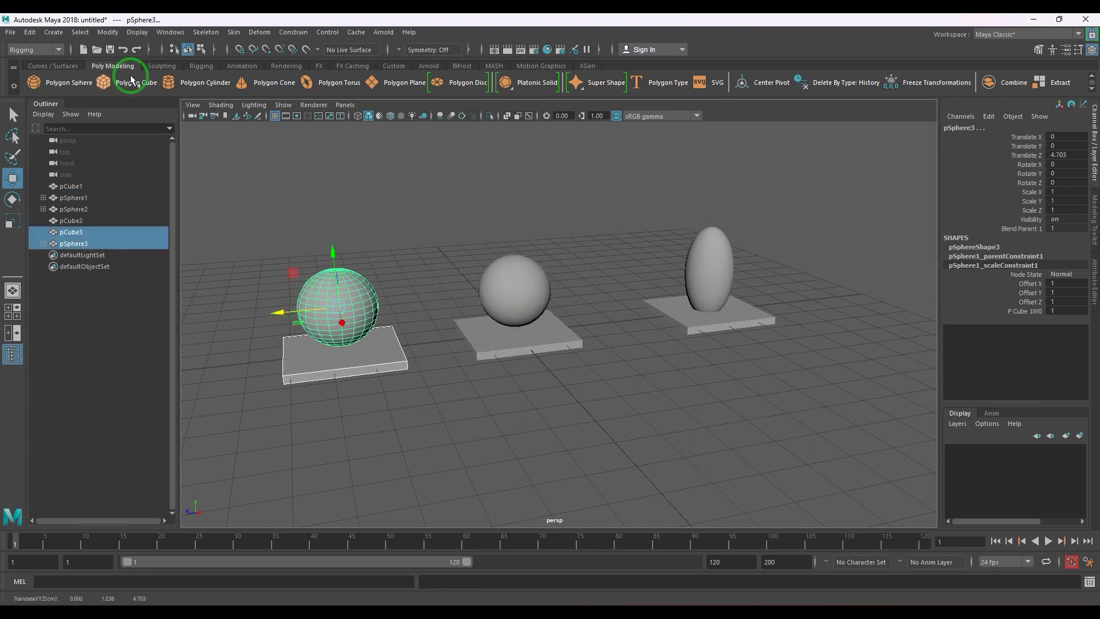
Freeze the copies' transformations and delete pSphere3's constraints
click(107, 32)
click(152, 81)
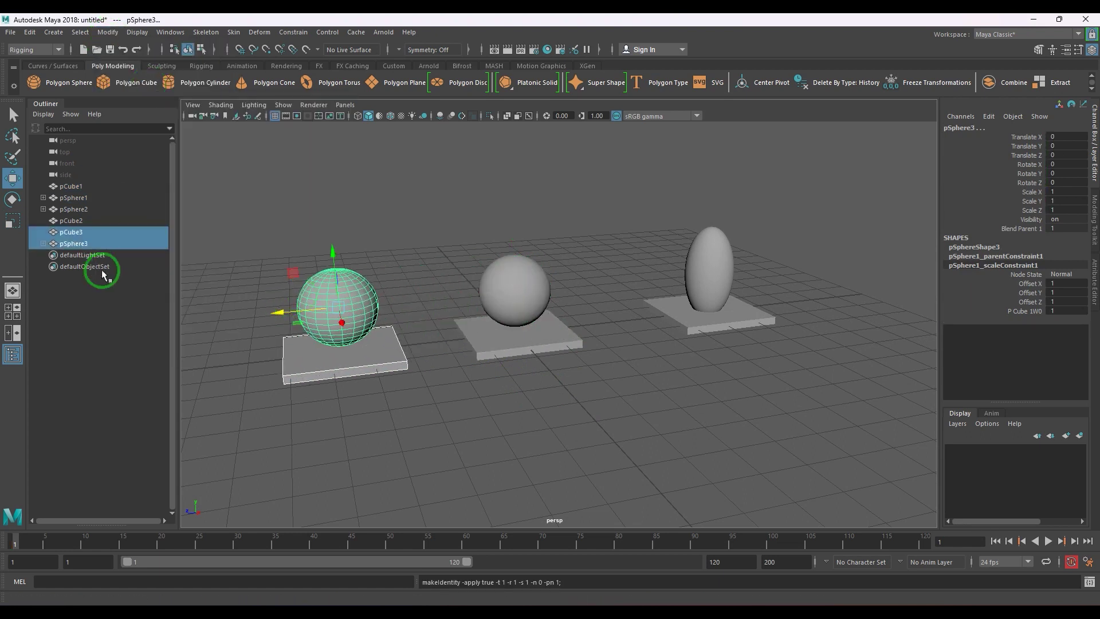
click(43, 243)
mouse_move(103, 255)
mouse_down()
mouse_move(103, 282)
mouse_move(106, 269)
mouse_up()
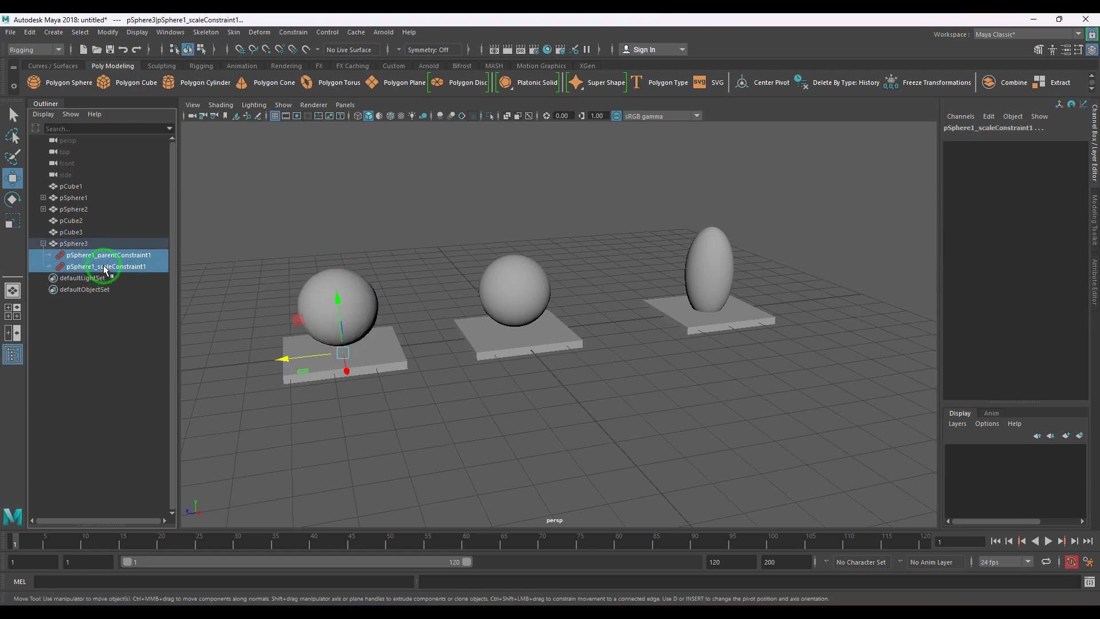
key(Delete)
Parent pSphere3 to its base pCube3
click(354, 304)
click(361, 359)
click(369, 299)
shift+click(390, 358)
click(29, 32)
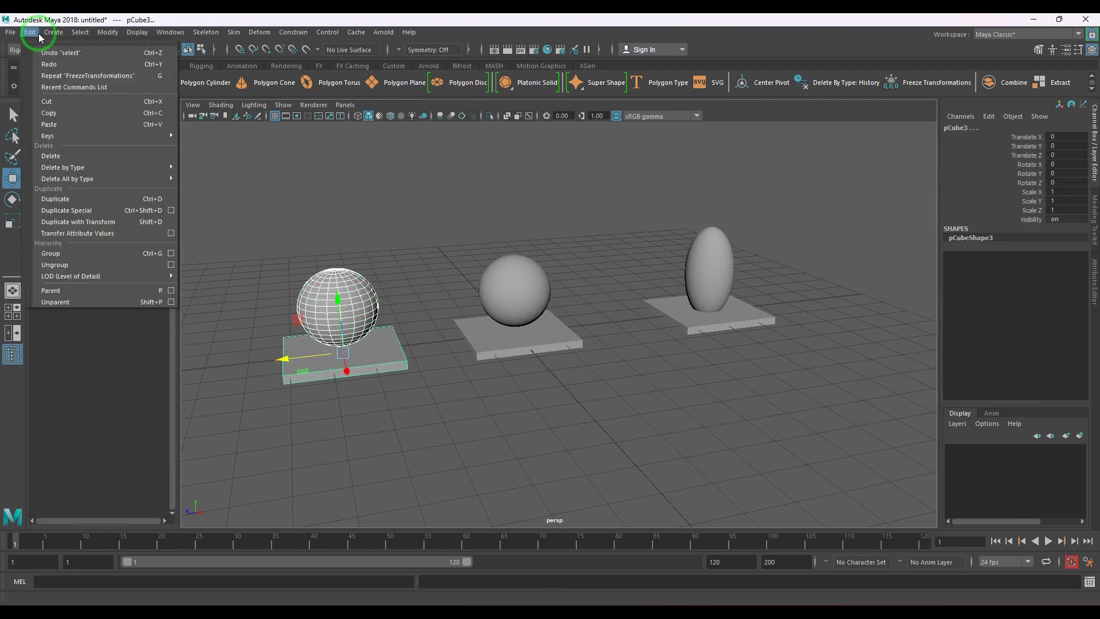
click(110, 290)
Select all three bases, move them up as a test, and undo
click(319, 422)
click(385, 366)
shift+click(521, 356)
shift+click(713, 326)
drag(713, 326, 656, 258)
key(ctrl+z)
key(e)
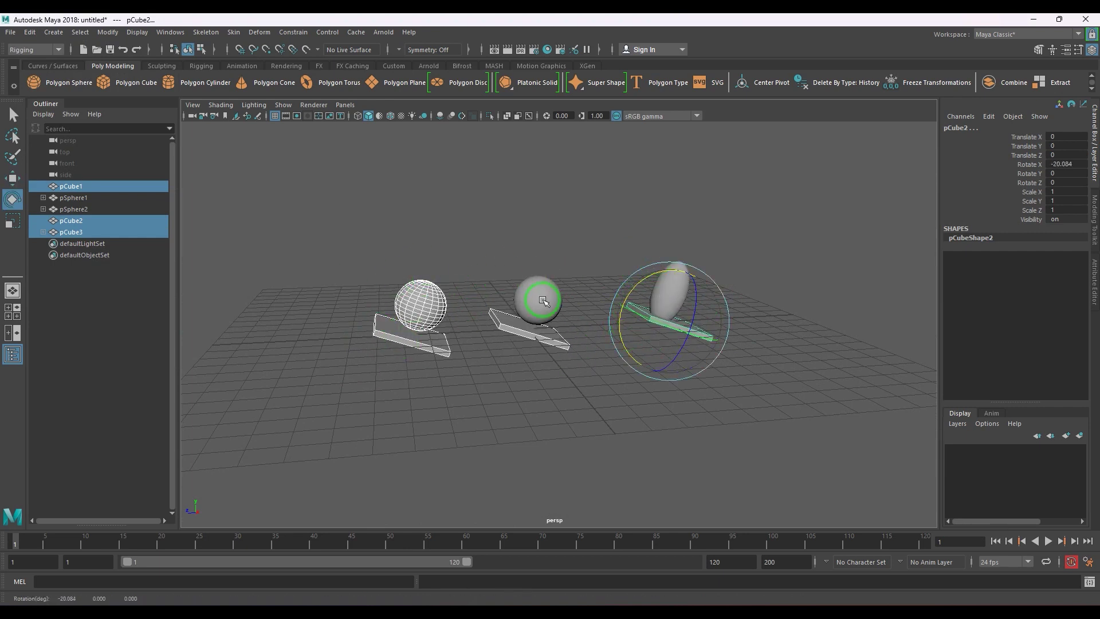
Undo the rotation and test-scale the bases to about 3 and 2.2, undoing each
key(ctrl+z)
key(r)
drag(668, 320, 640, 335)
key(ctrl+z)
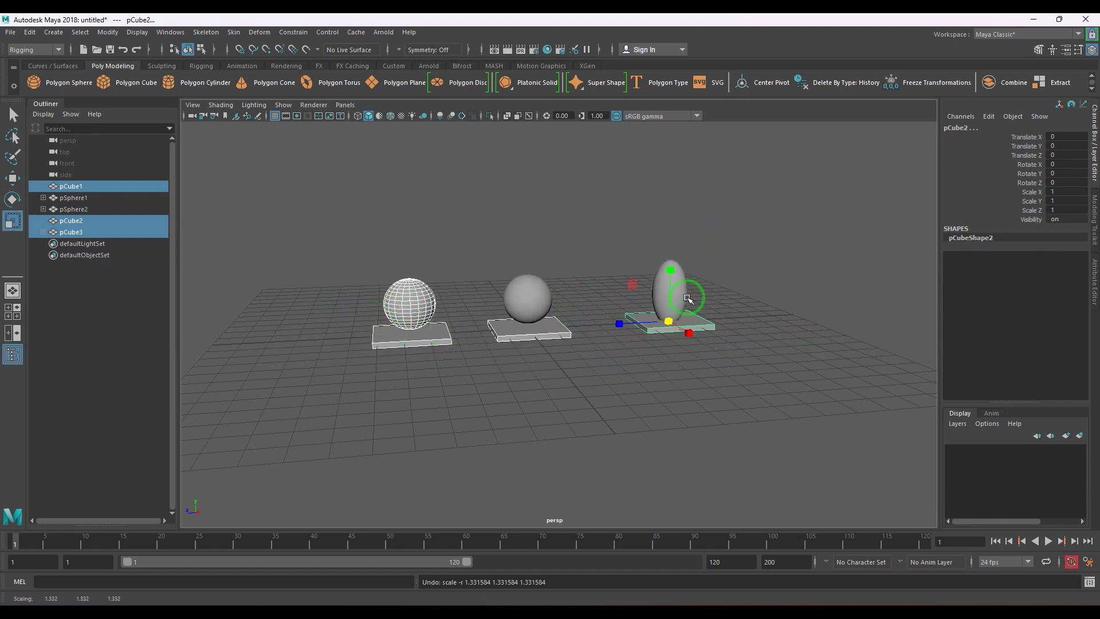
drag(667, 330, 724, 325)
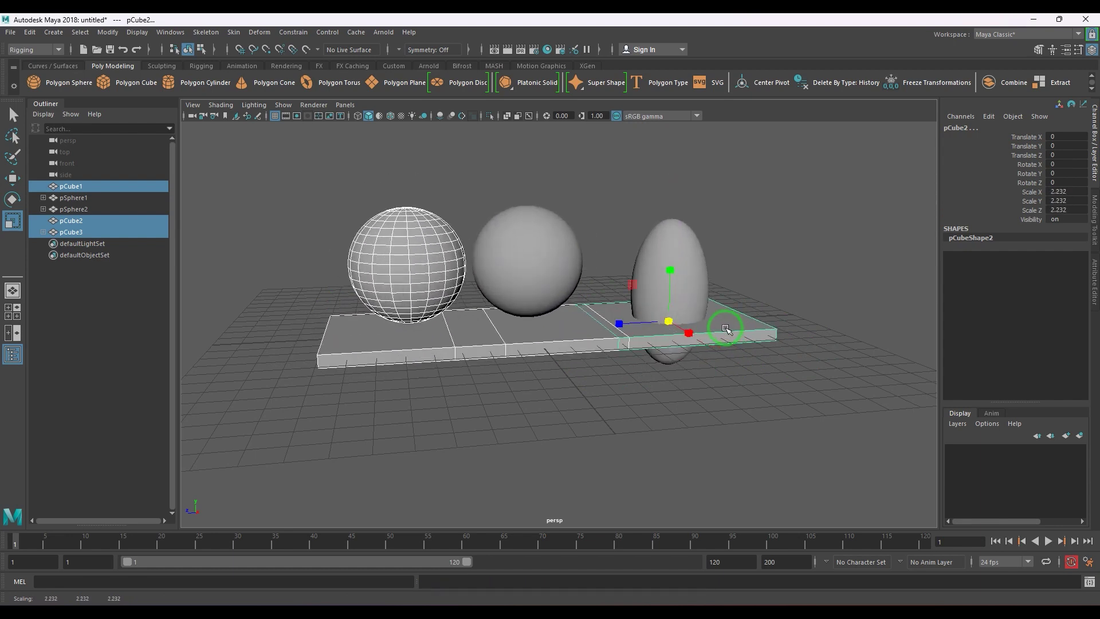
key(ctrl+z)
click(469, 395)
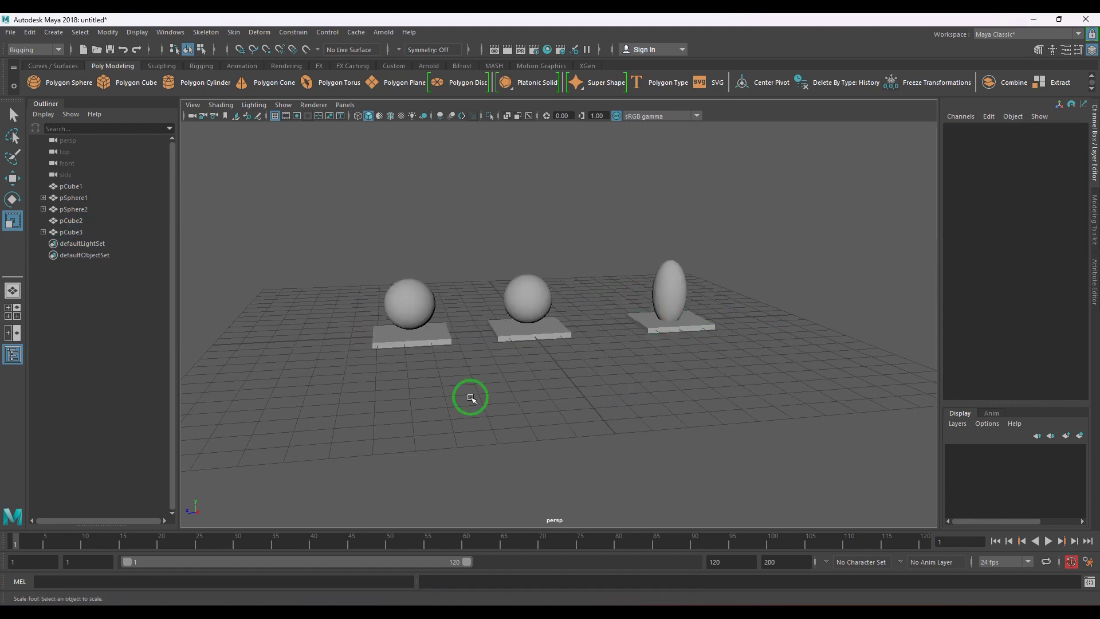
click(425, 339)
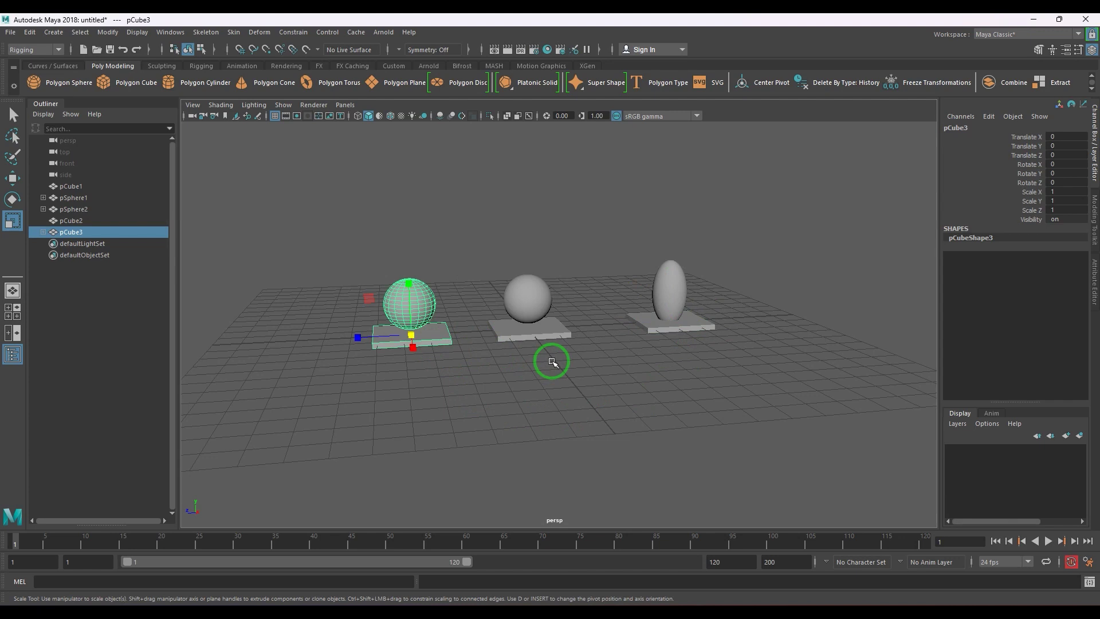
click(544, 333)
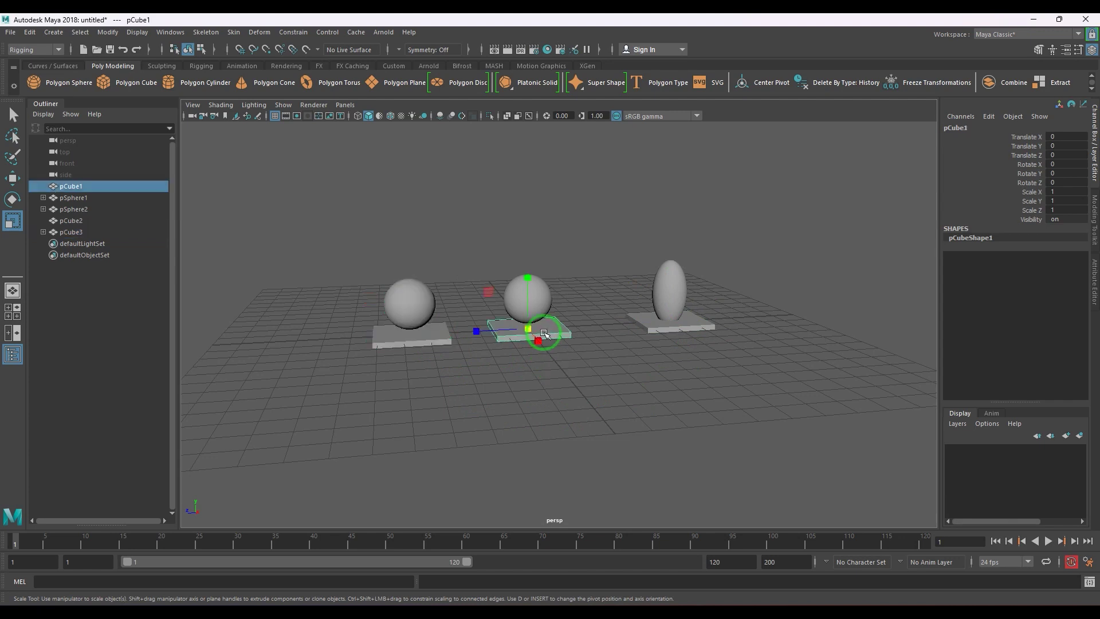
click(526, 297)
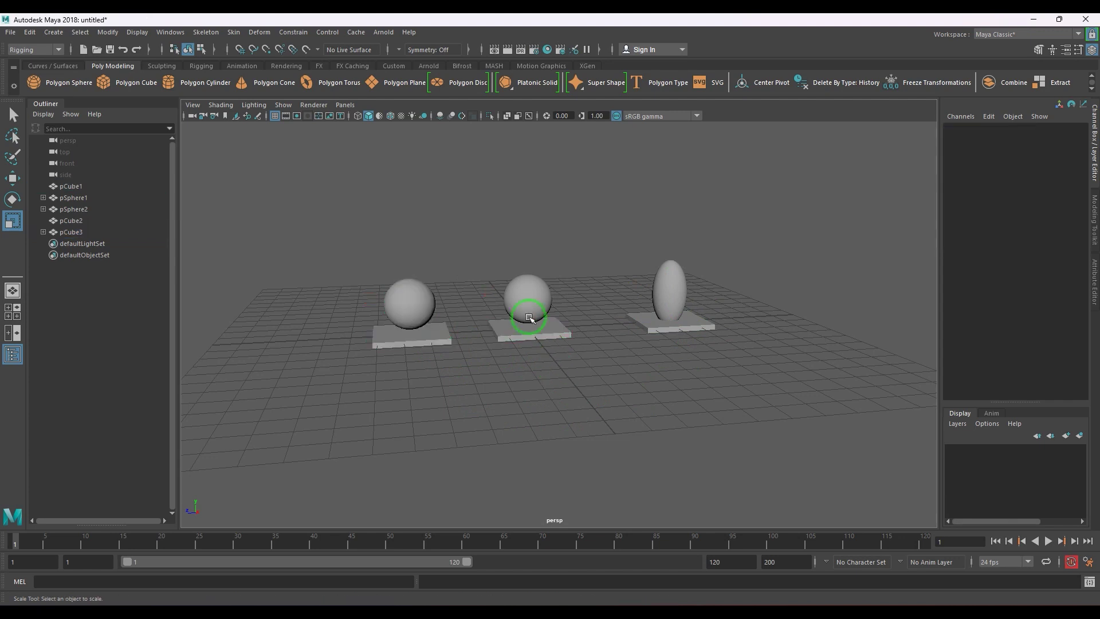
click(409, 307)
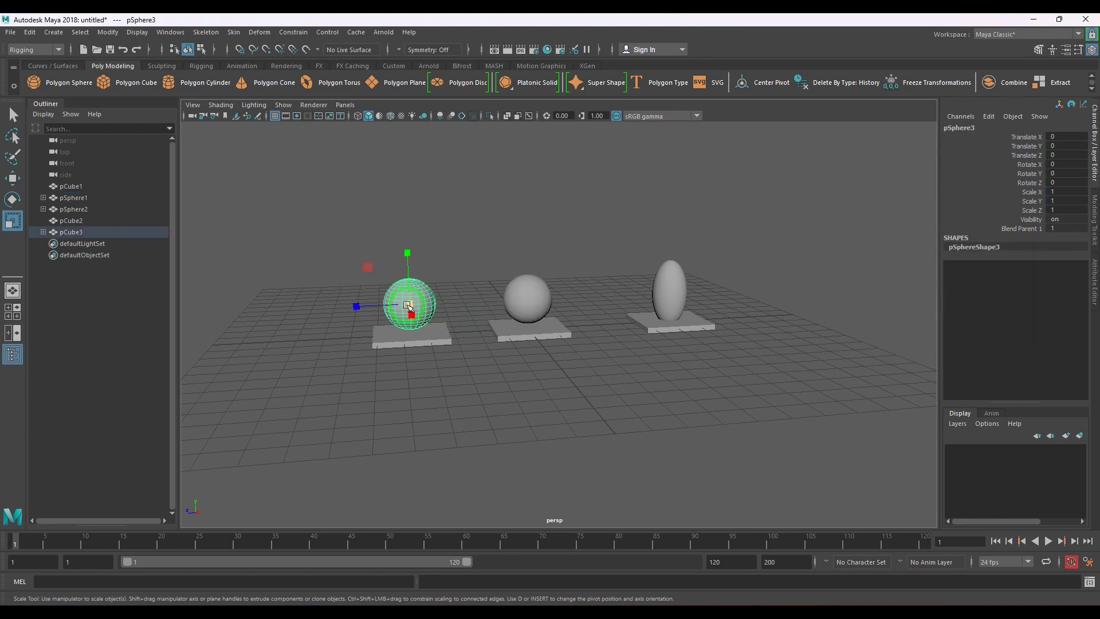
click(462, 400)
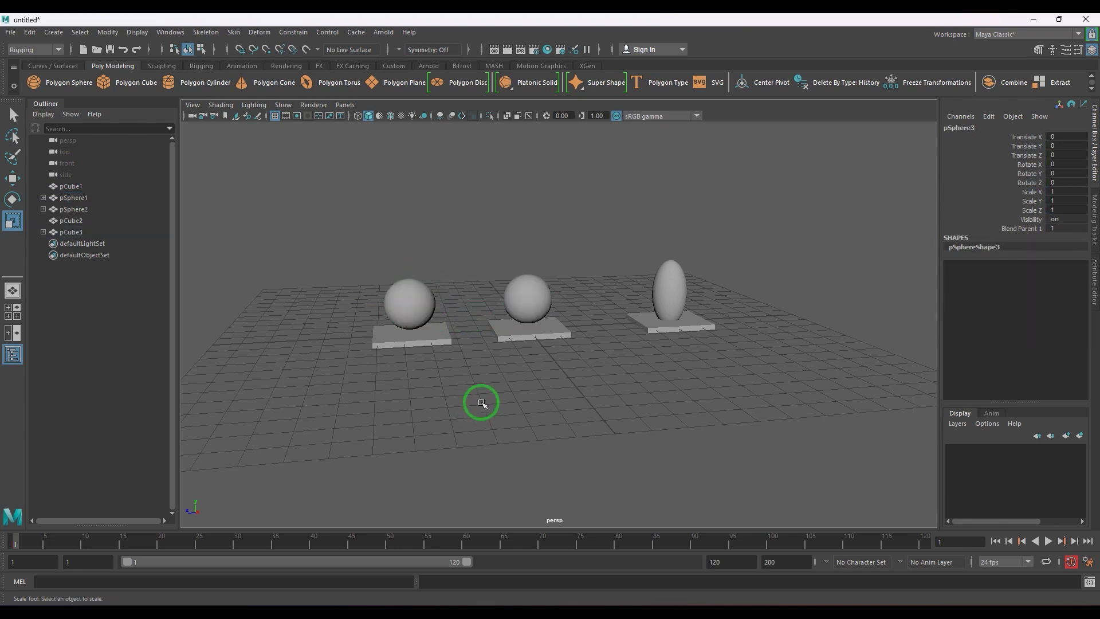
click(525, 334)
click(528, 295)
mouse_move(52, 541)
mouse_down()
mouse_move(215, 538)
mouse_move(2, 557)
mouse_move(737, 550)
mouse_move(26, 519)
mouse_move(294, 532)
mouse_up()
mouse_move(619, 533)
mouse_down()
mouse_move(552, 503)
mouse_move(19, 545)
mouse_move(788, 539)
mouse_move(1, 519)
mouse_move(123, 552)
mouse_up()
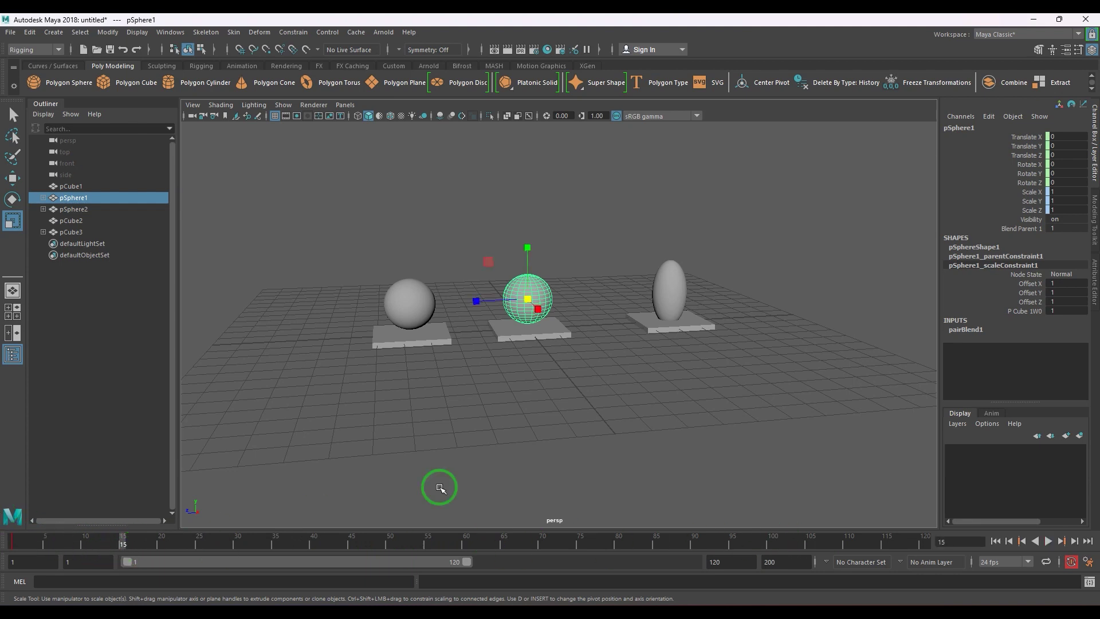
Set the P Cube 1W0 weight to 0 and key it at frame 15
click(1065, 311)
key(Return)
click(1028, 313)
right_click(1029, 312)
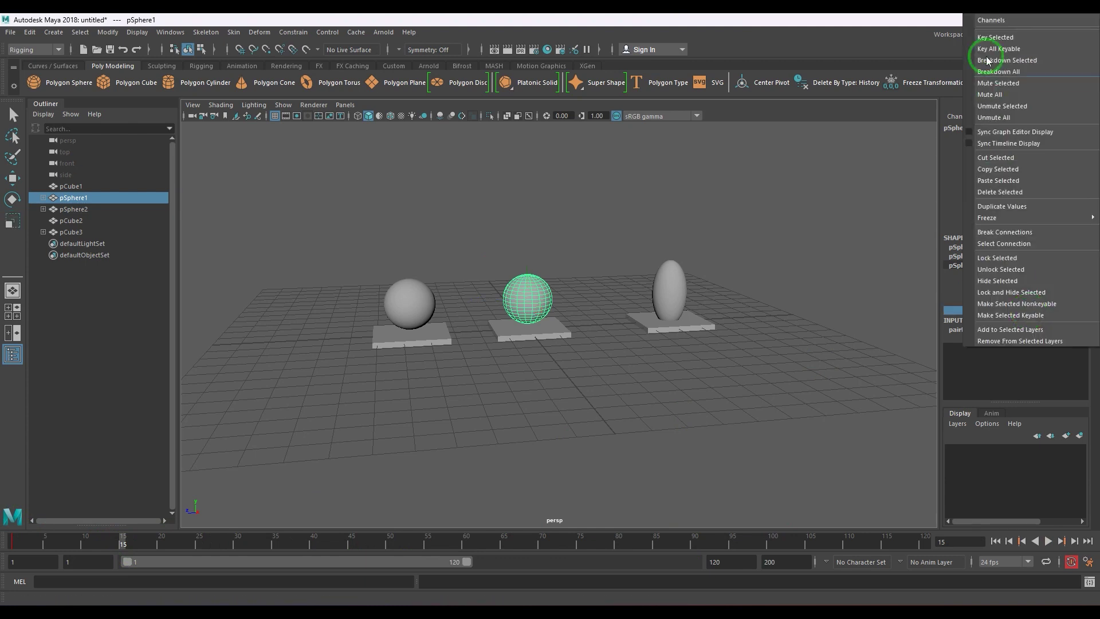
click(987, 37)
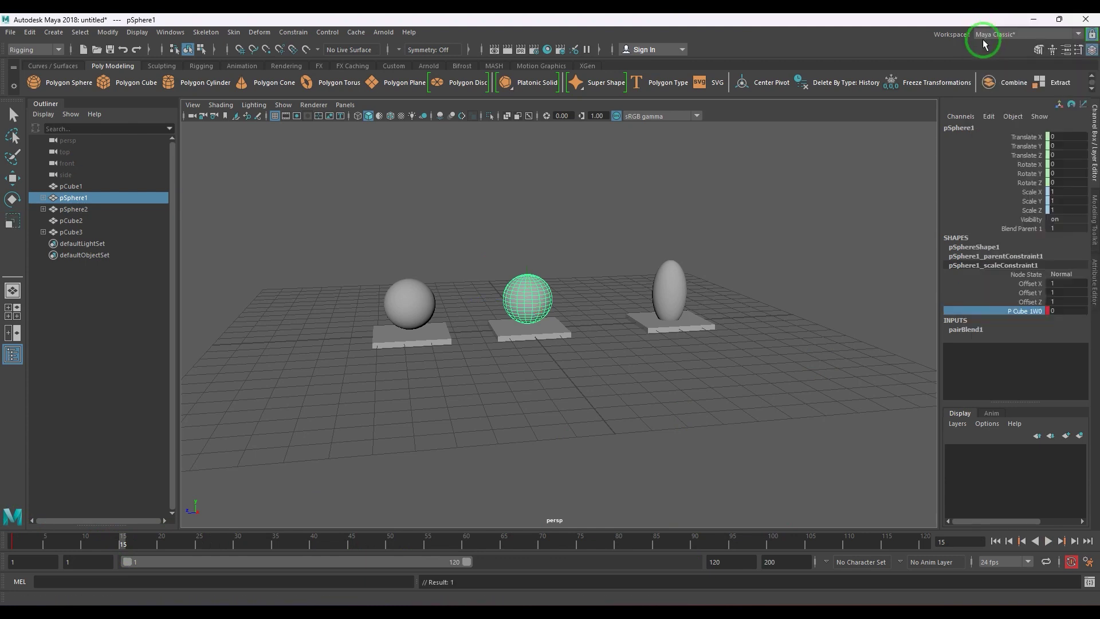
At frame 16, set P Cube 1W0 to 1 and key it
click(128, 544)
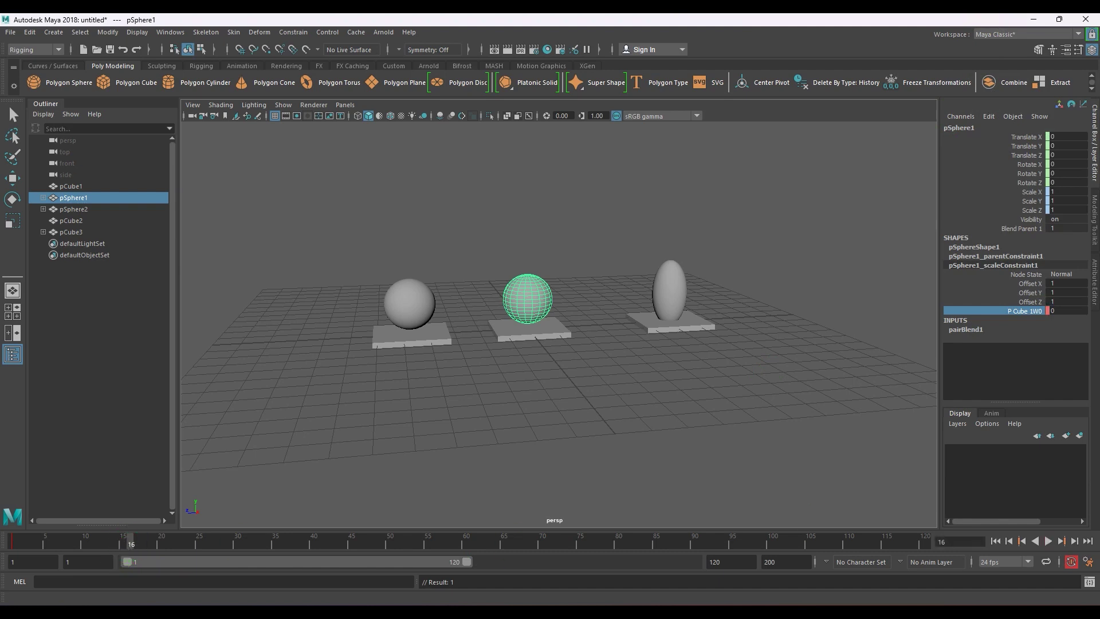
click(1067, 310)
click(1028, 311)
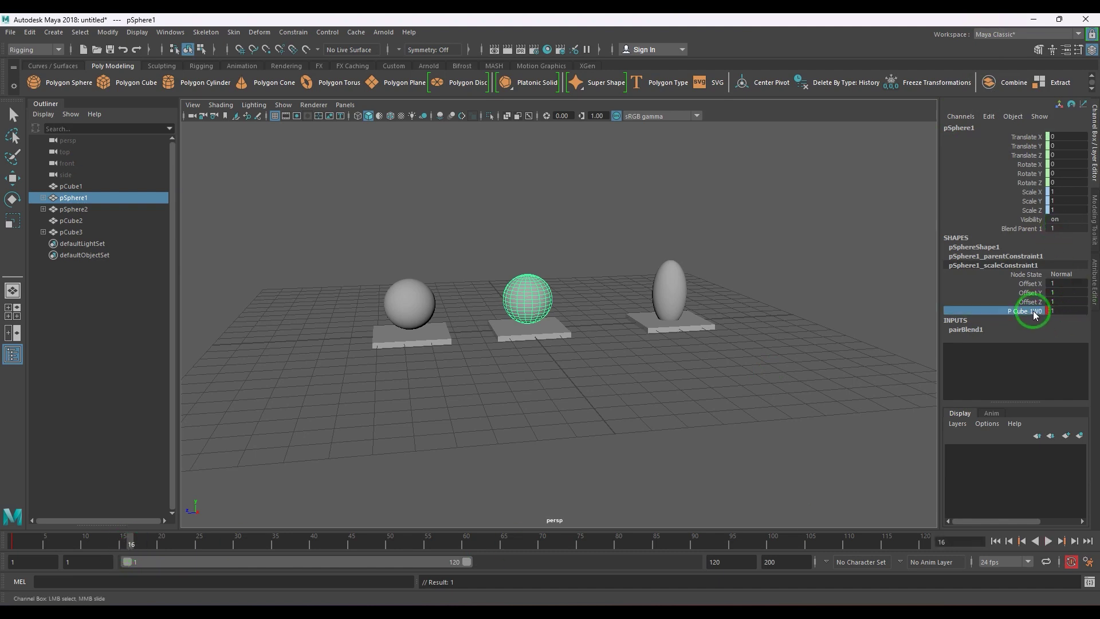
right_click(1028, 311)
click(1015, 38)
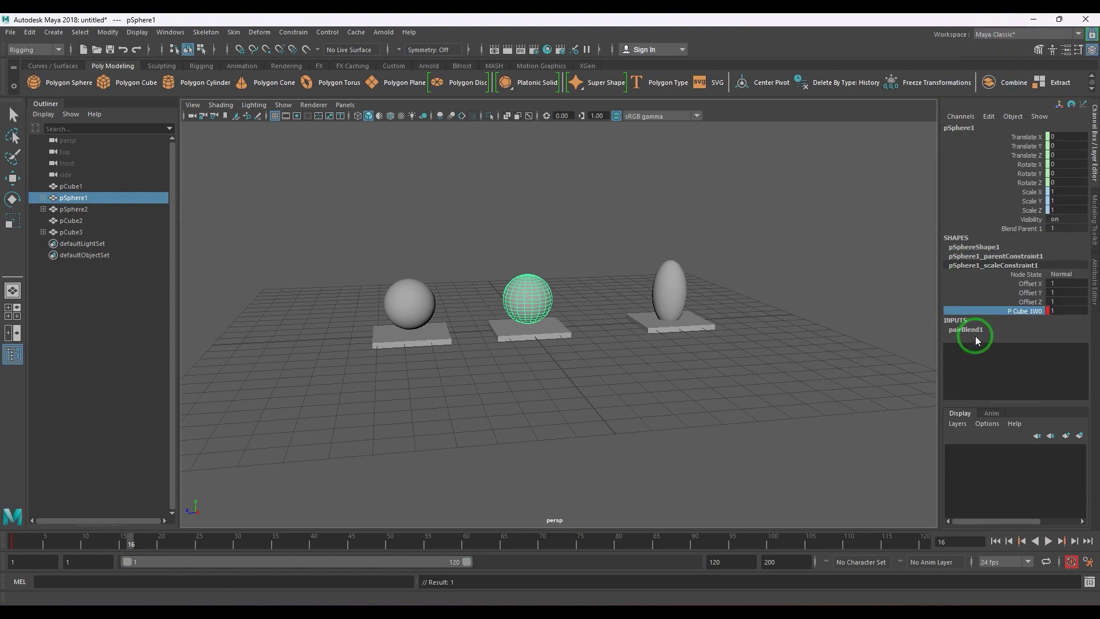
key(r)
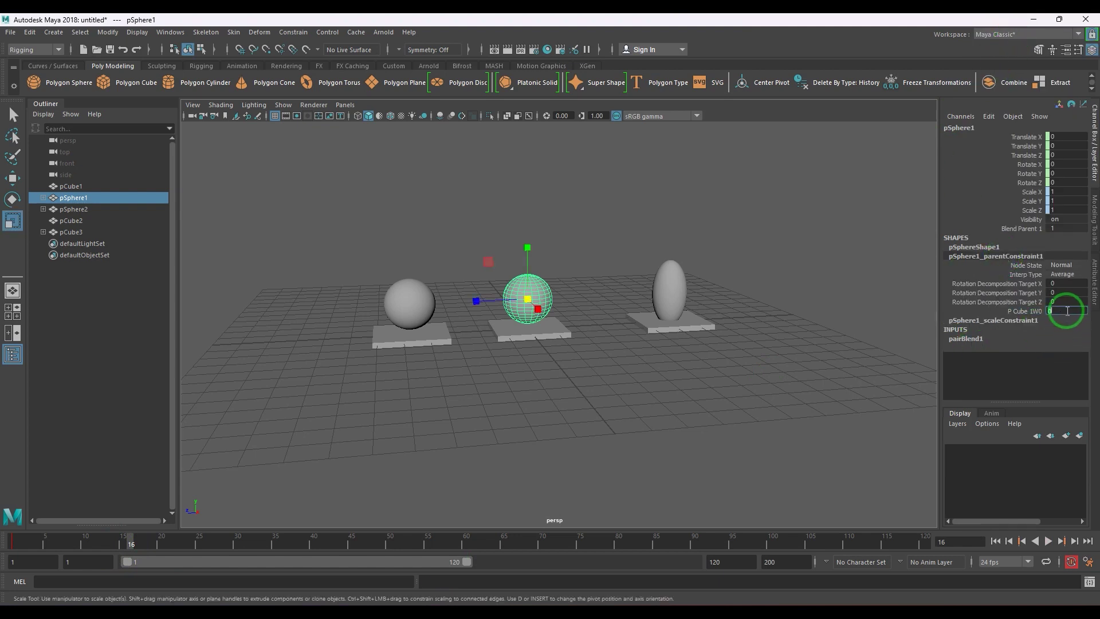
click(1031, 311)
right_click(1031, 311)
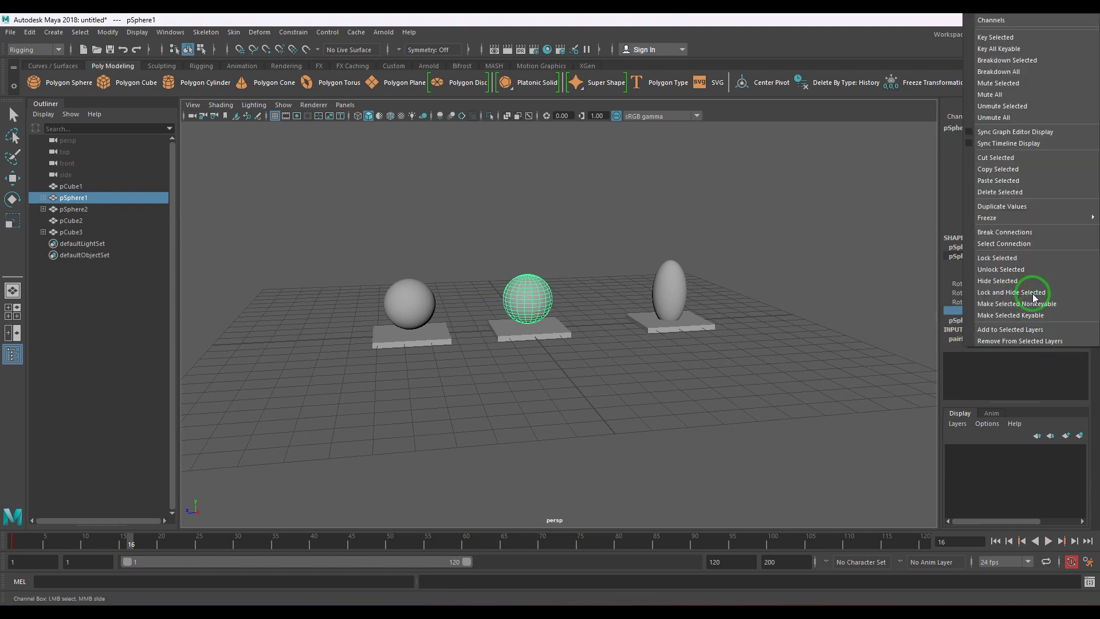
click(995, 38)
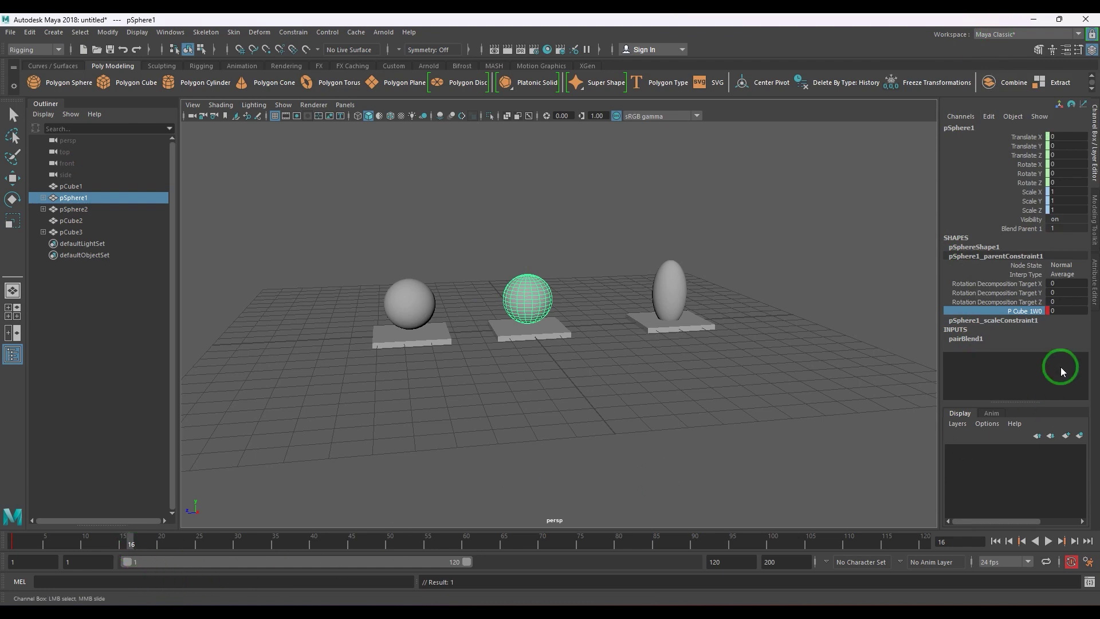
click(1064, 310)
text(1)
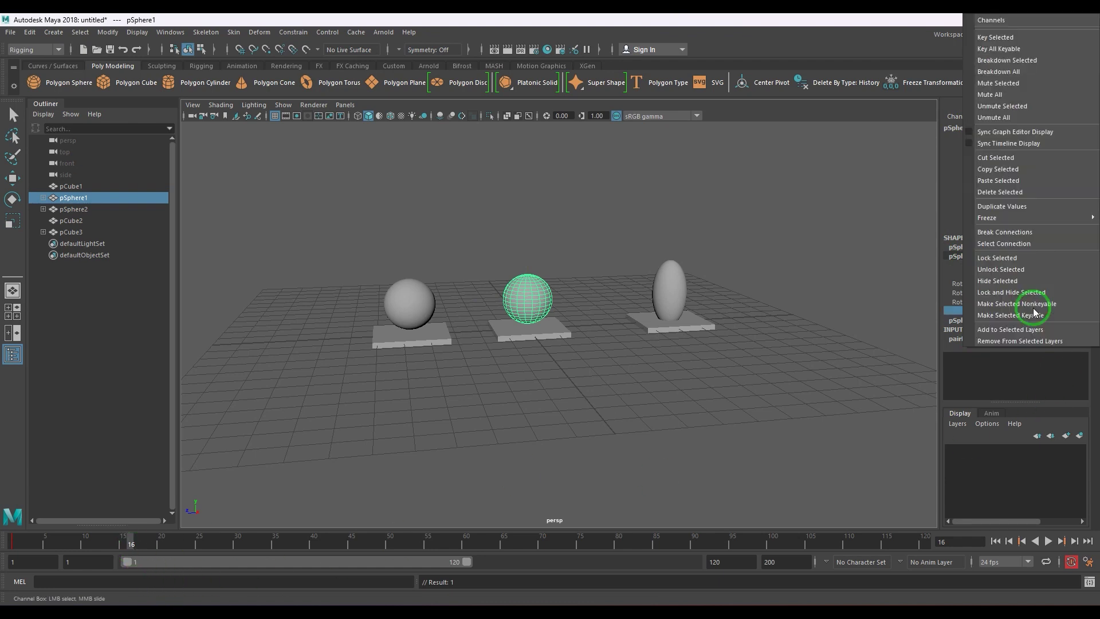
click(1006, 38)
Back at frame 15, re-key P Cube 1W0 at 0
click(119, 541)
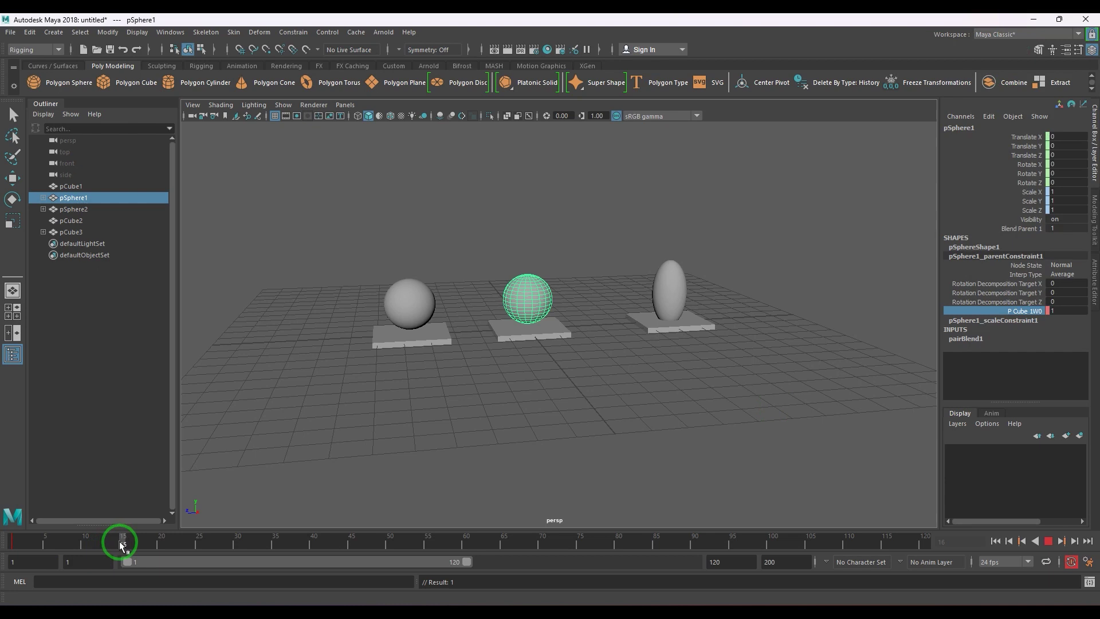
drag(1067, 310, 1033, 312)
text(0)
click(1034, 314)
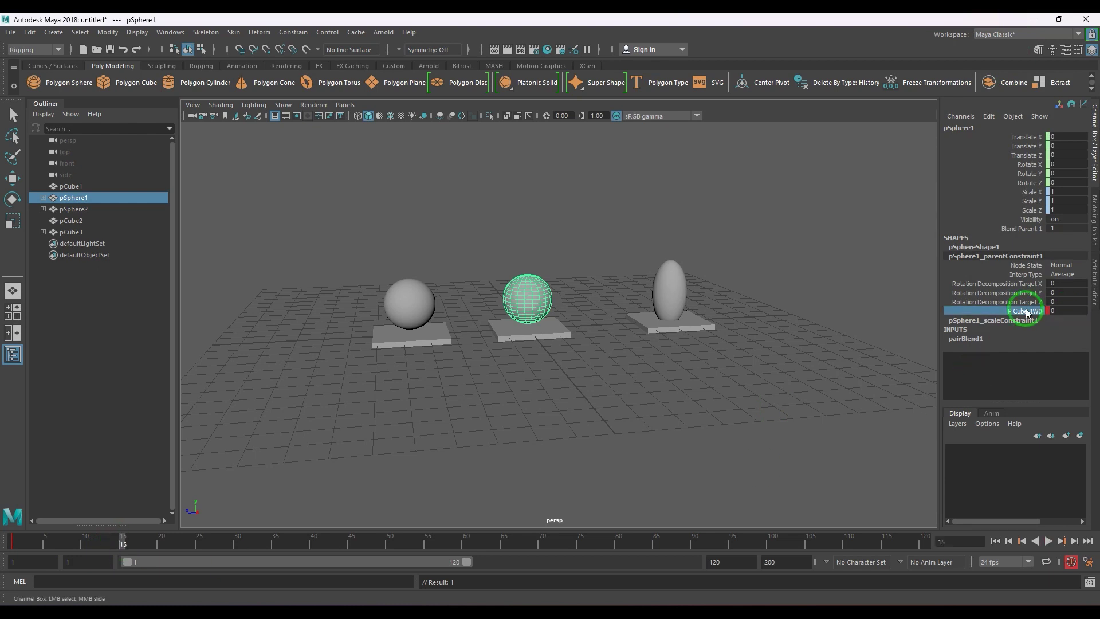
right_click(1031, 312)
click(994, 37)
At frame 8, lift pCube1 to Y 4.418 to test that the sphere stays behind
click(507, 338)
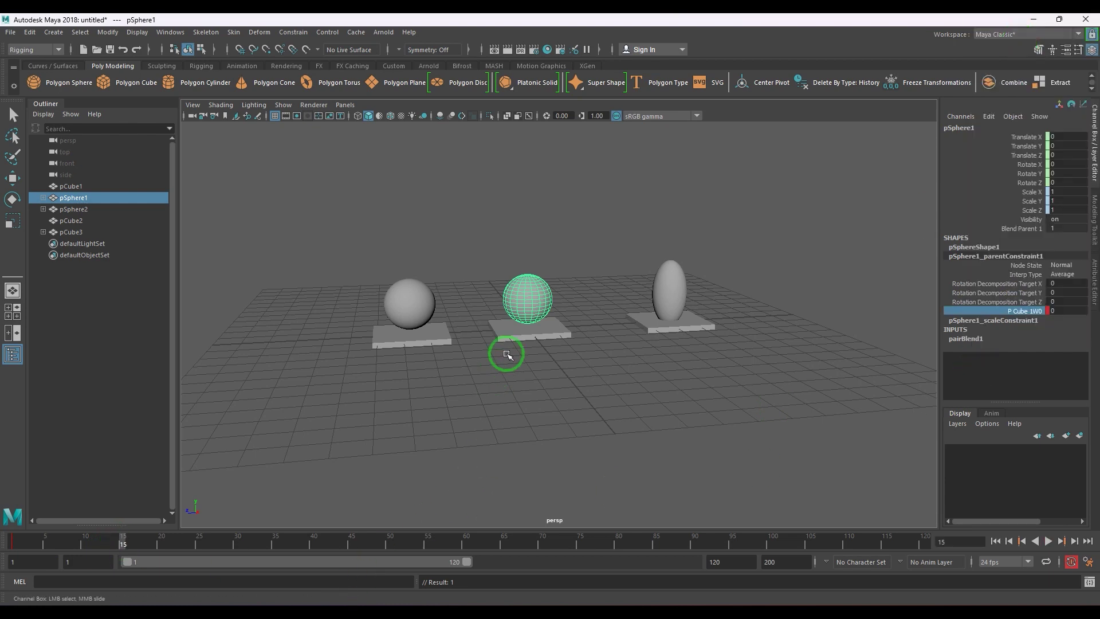
key(w)
drag(95, 544, 72, 541)
drag(530, 331, 511, 215)
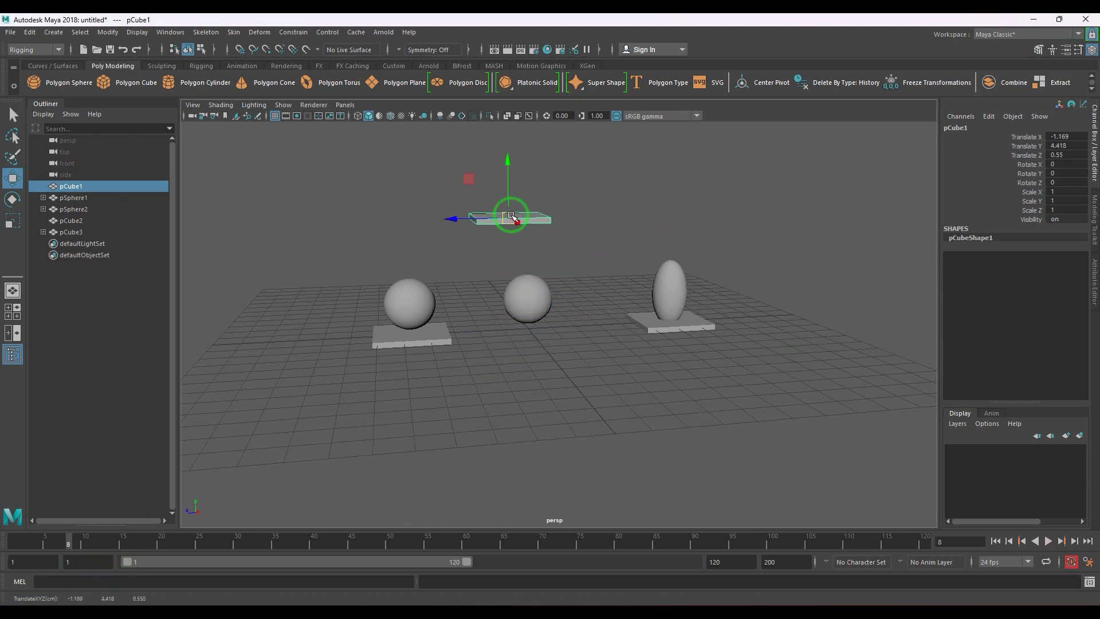
key(ctrl+z)
drag(93, 545, 152, 545)
drag(528, 329, 552, 264)
key(ctrl+z)
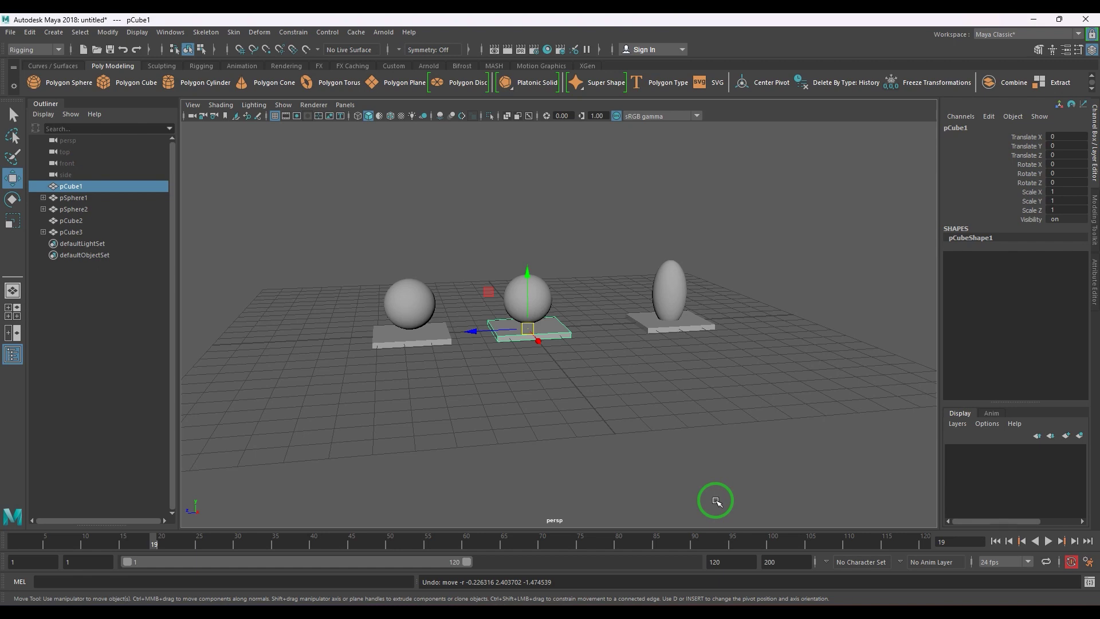
Scrub the animation with pCube3 selected, then test-unparent pSphere3 in the Outliner and undo
click(417, 338)
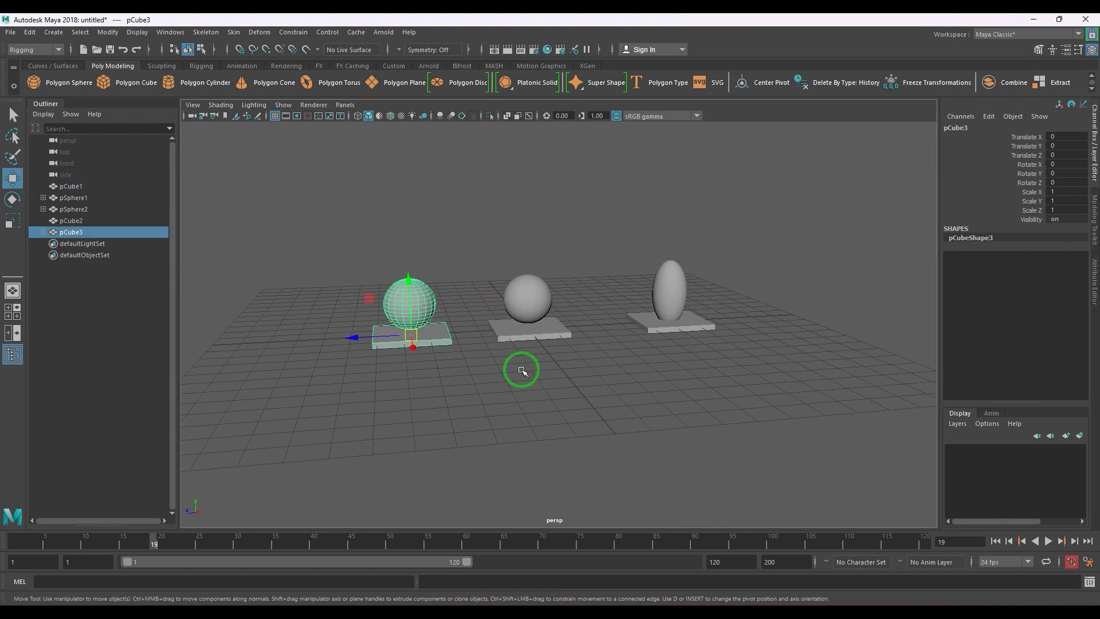
mouse_move(156, 542)
mouse_down()
mouse_move(12, 557)
mouse_move(933, 503)
mouse_move(487, 572)
mouse_move(179, 578)
mouse_move(581, 580)
mouse_up()
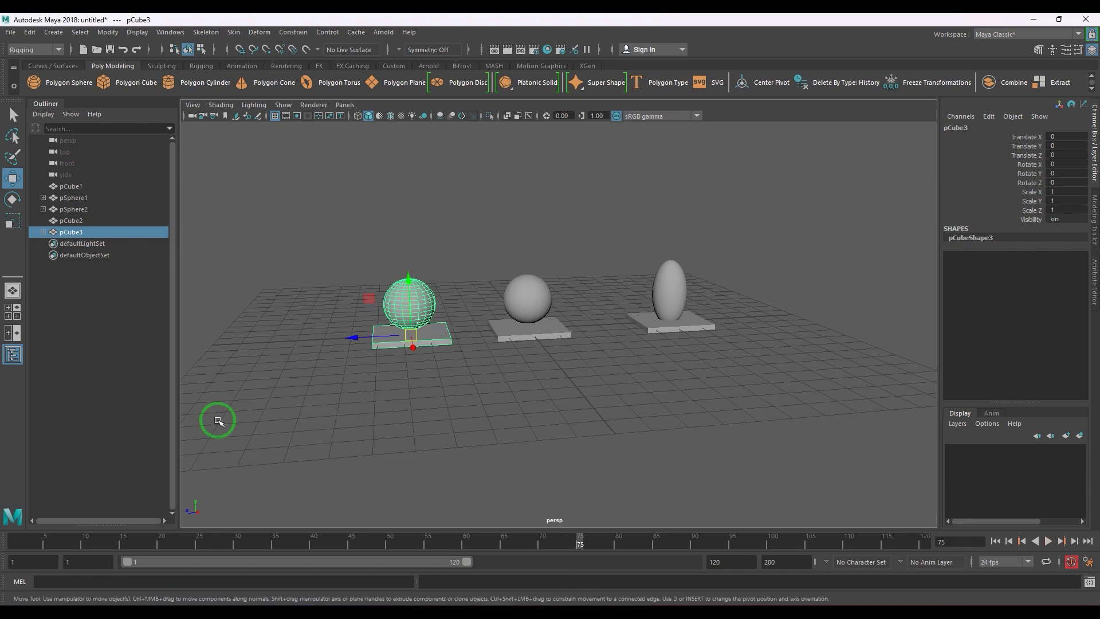
click(43, 232)
drag(122, 245, 112, 329)
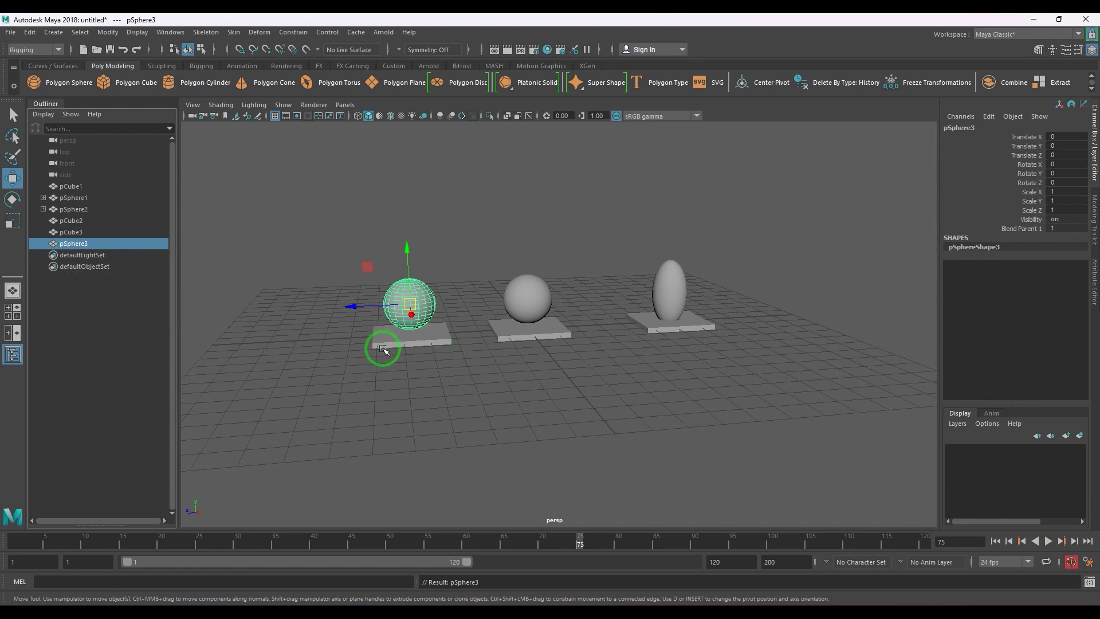
key(ctrl+z)
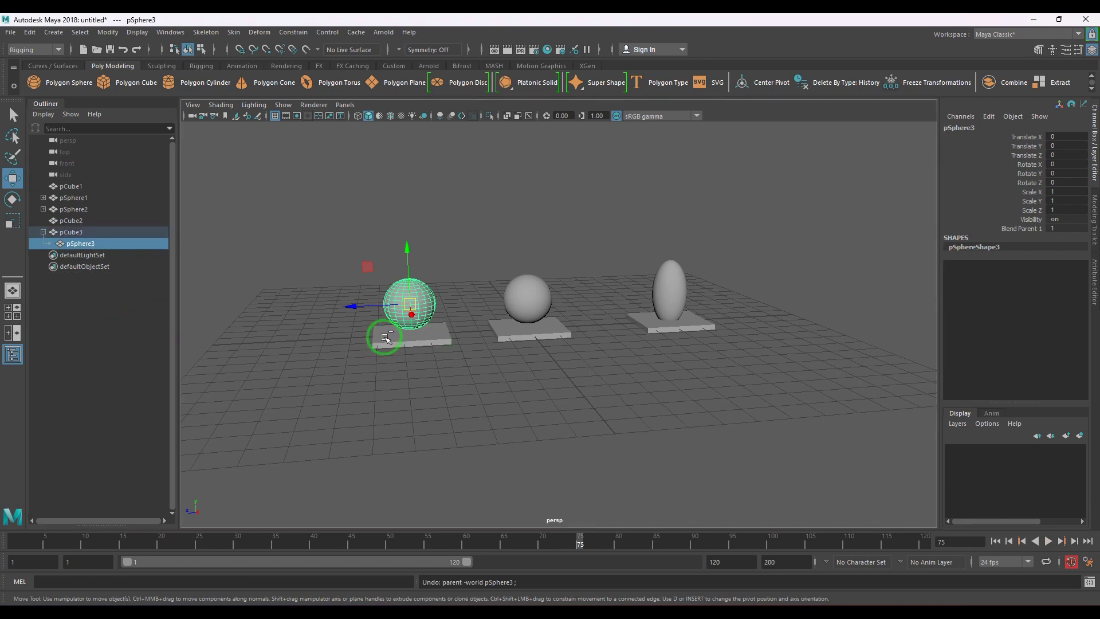